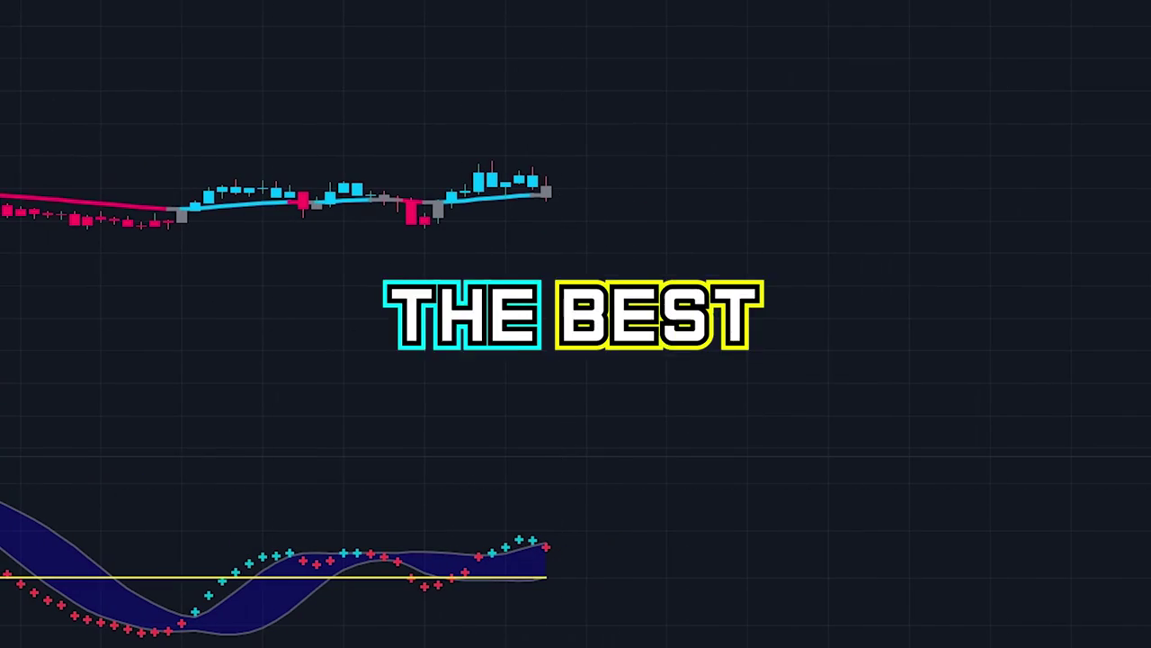
Adjust an example trade's stop and target, then place a long position and reshape it
drag(561, 163, 559, 98)
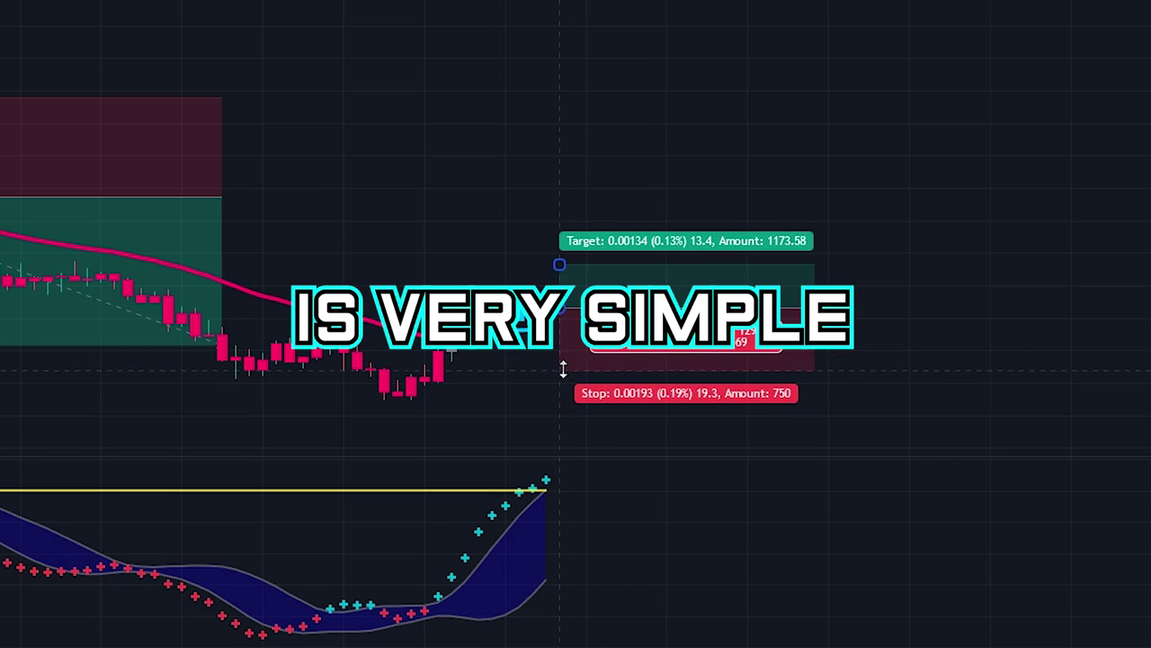
drag(559, 265, 576, 216)
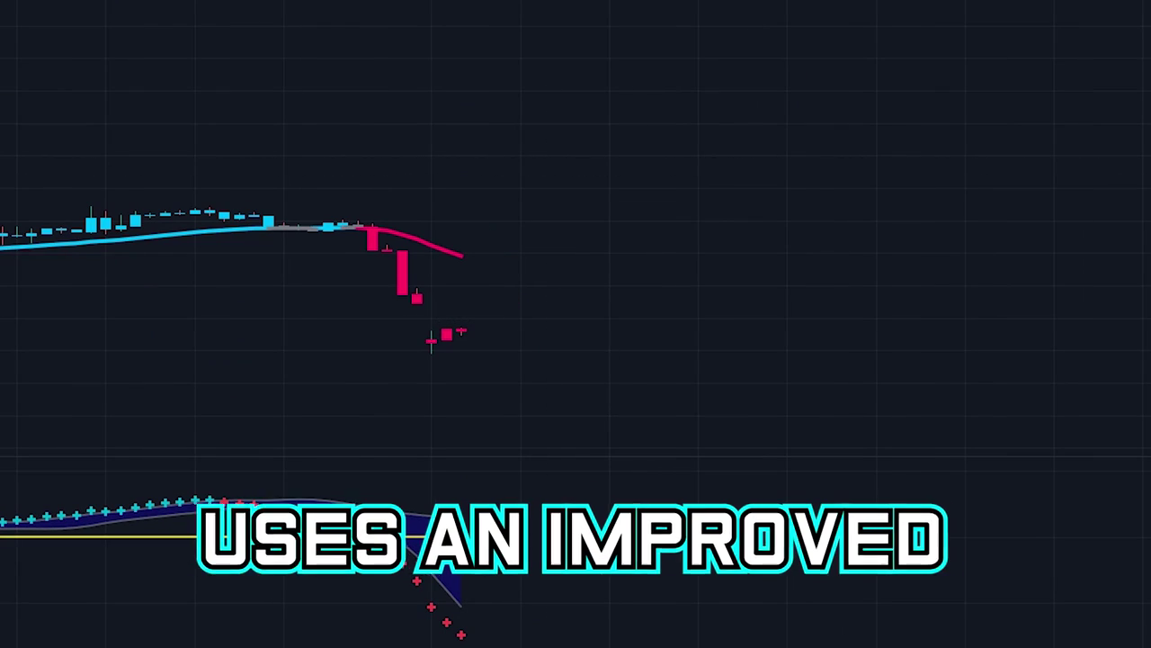
click(476, 327)
drag(476, 299, 473, 259)
drag(476, 363, 485, 441)
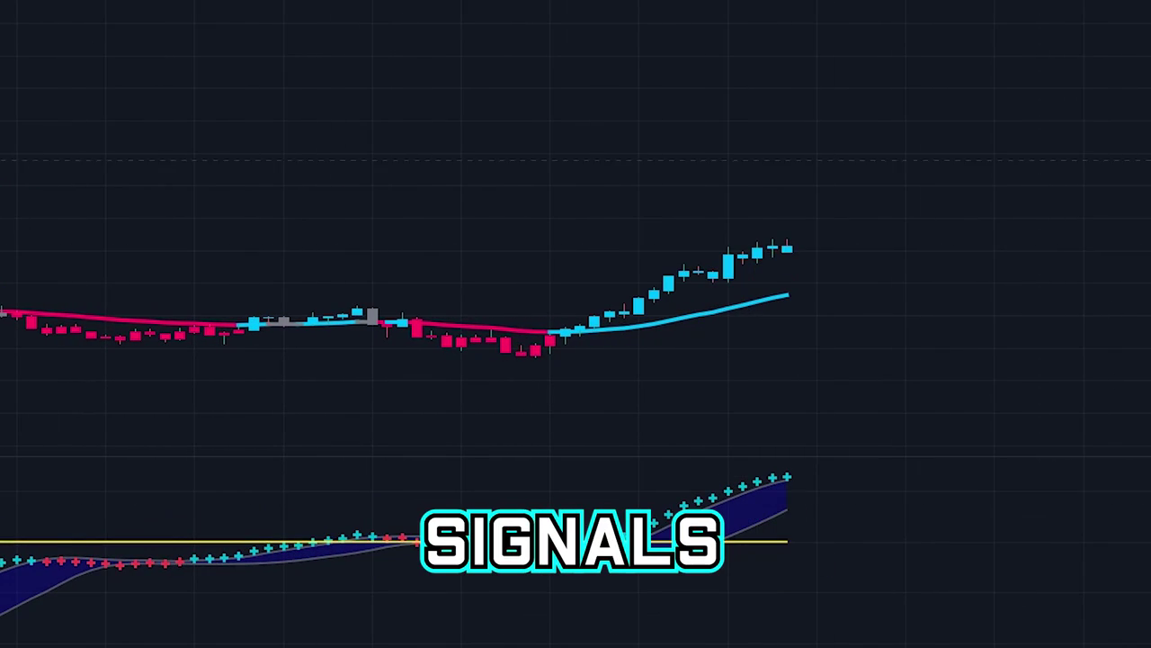
Place further long and short positions on the last candle and adjust their targets
click(797, 248)
drag(801, 190, 712, 116)
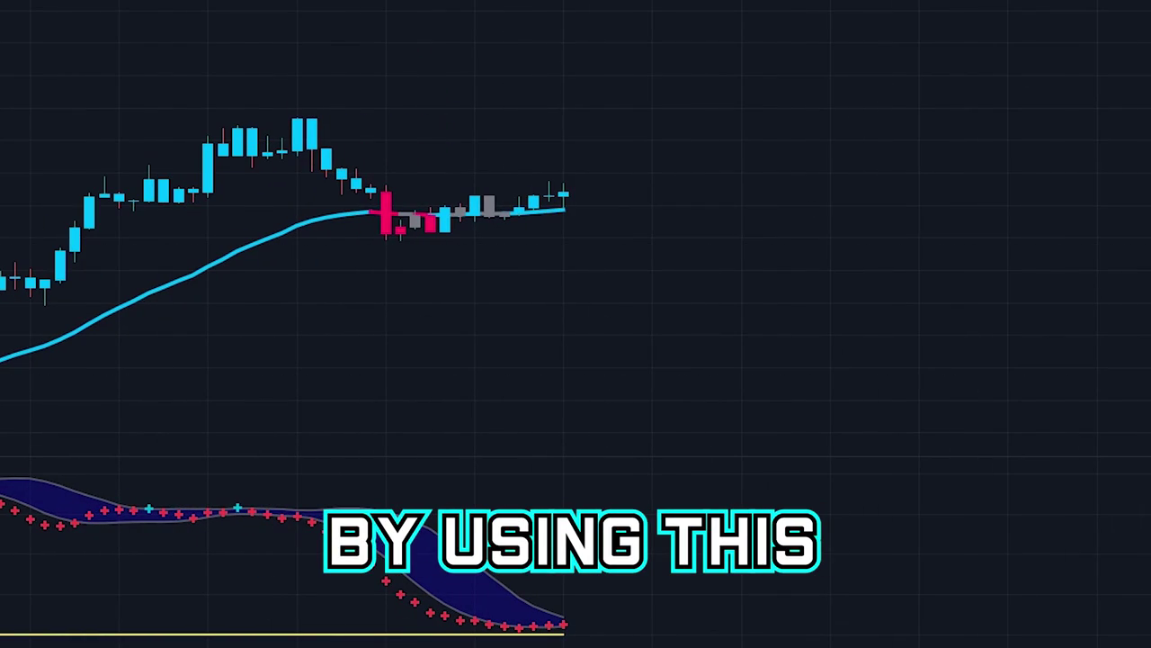
click(578, 192)
drag(579, 257, 599, 334)
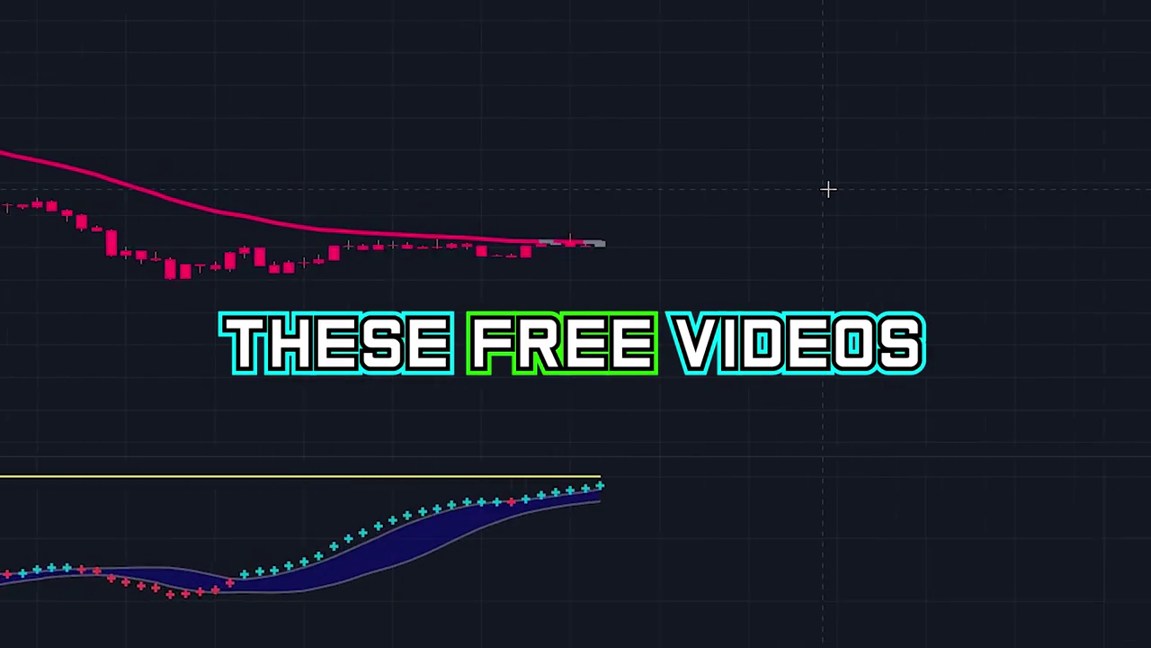
click(617, 235)
drag(604, 206, 610, 171)
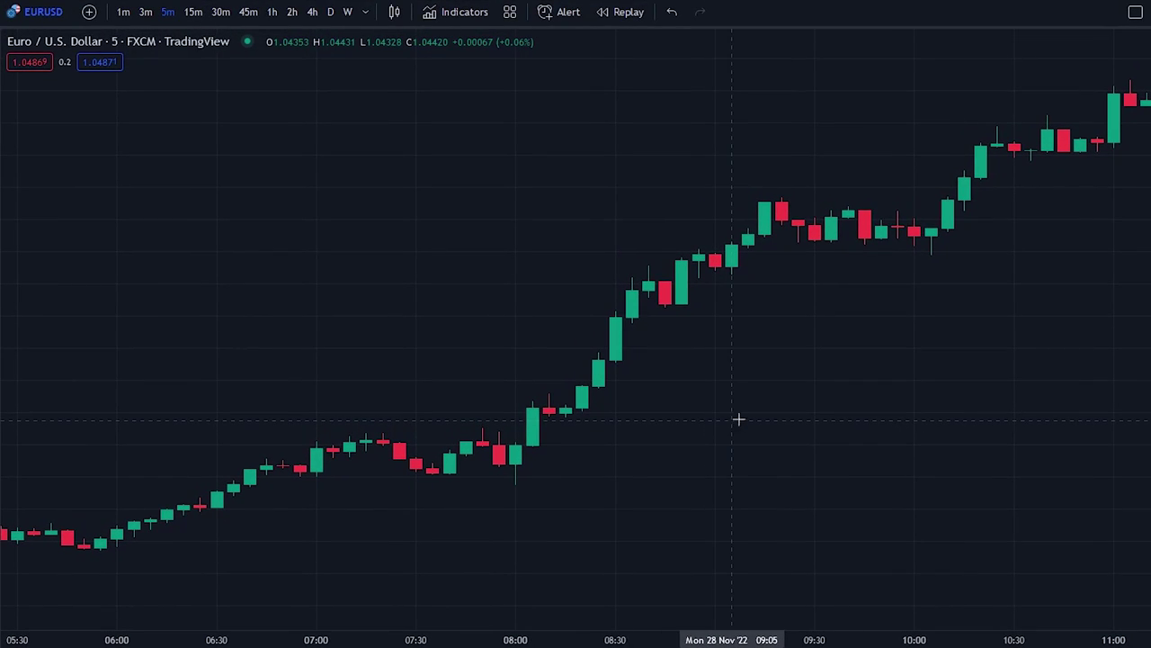
Search 'ak macd' and add AK MACD BB INDICATOR V 1.00 to the EURUSD chart
scroll(809, 396, down, 5)
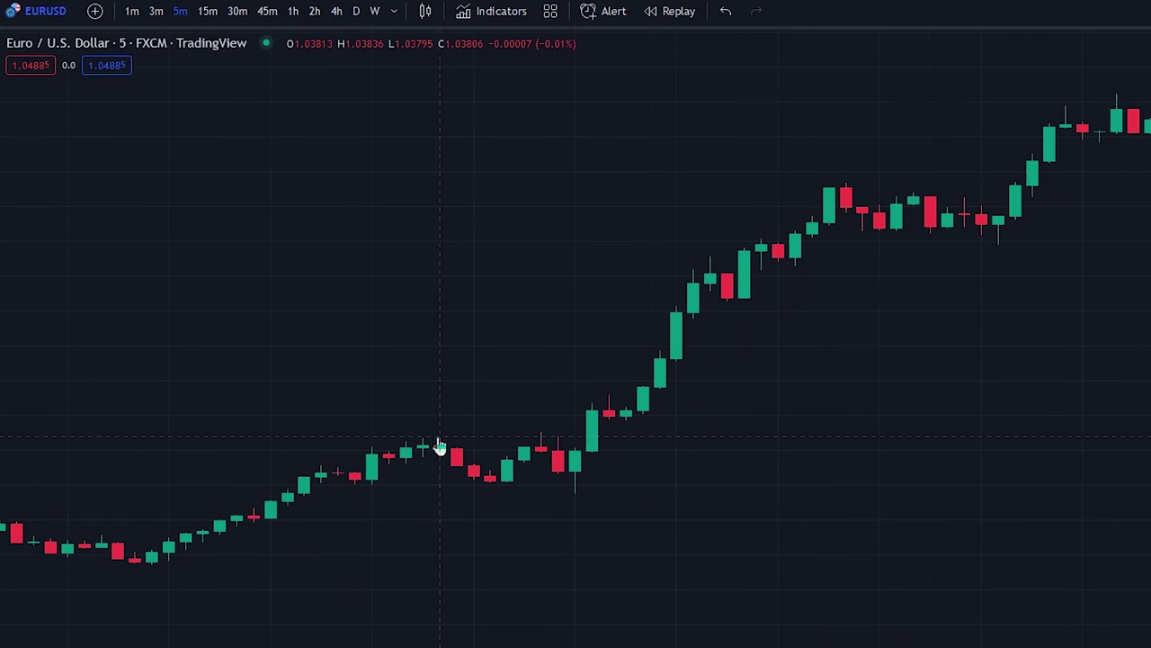
drag(440, 430, 580, 428)
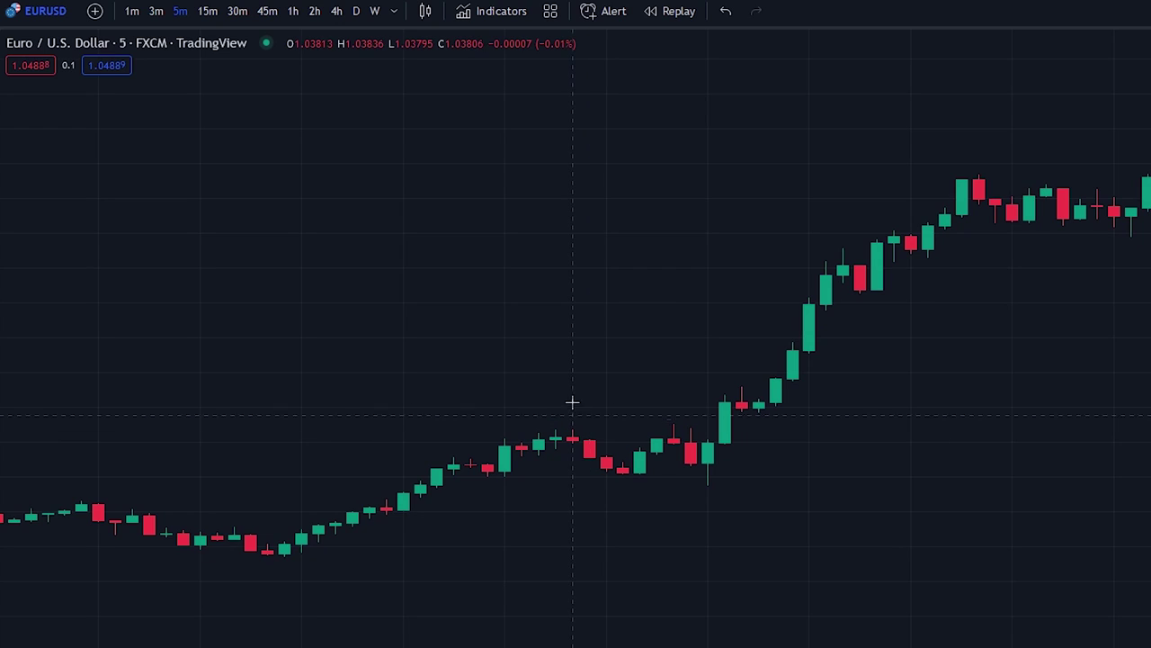
drag(576, 124, 547, 187)
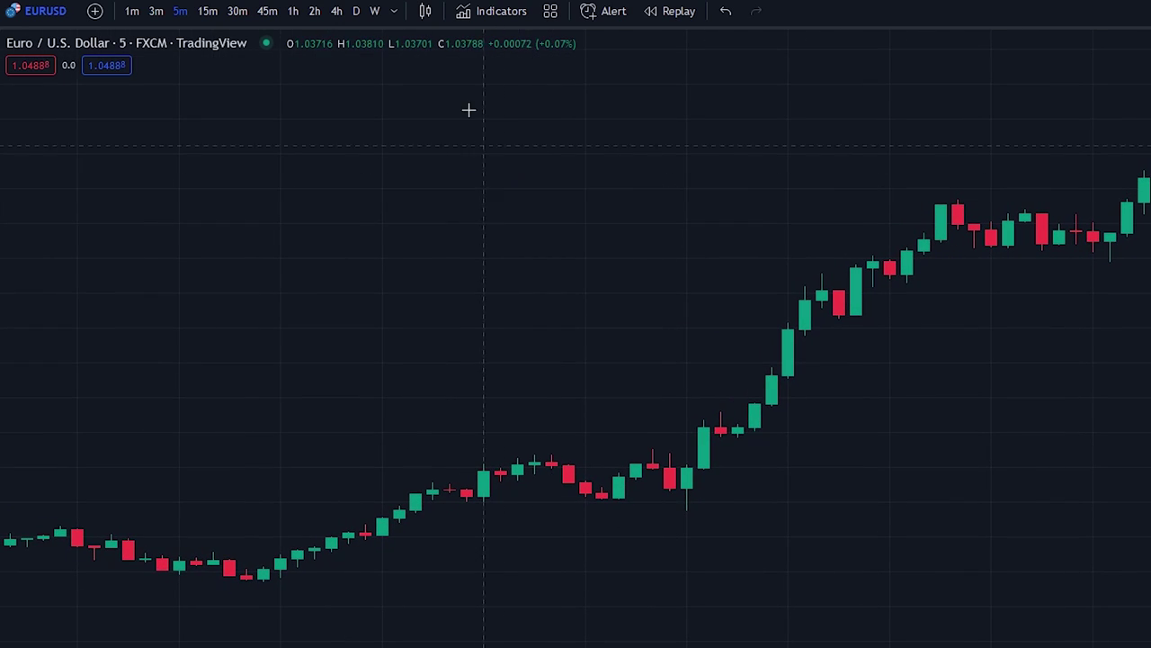
click(494, 12)
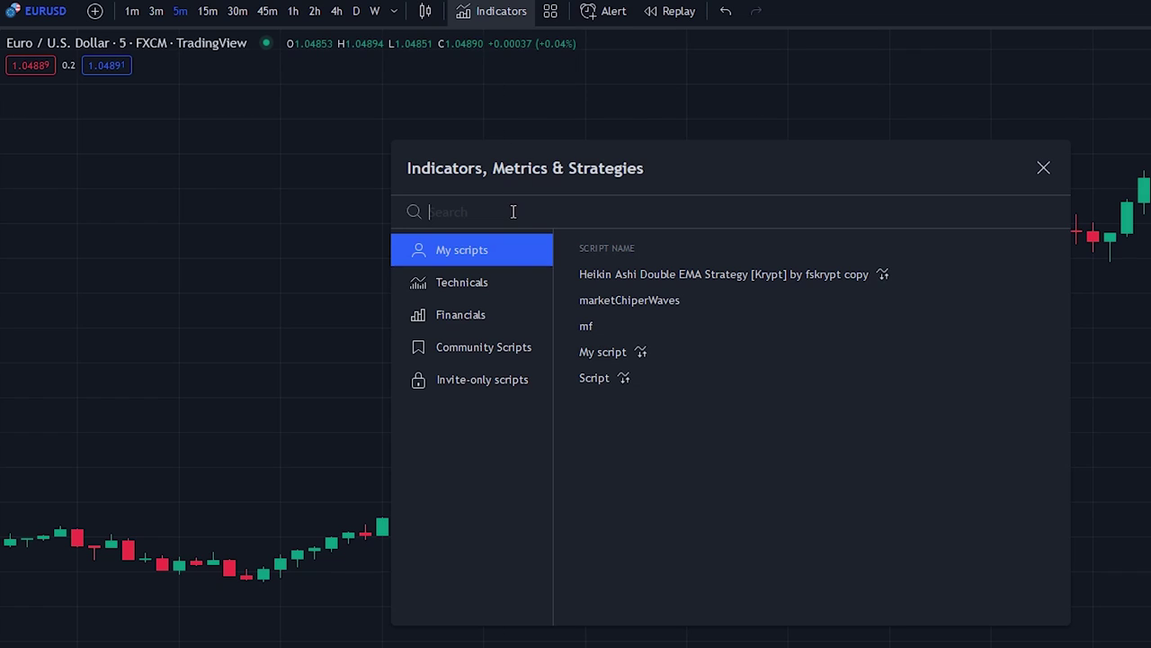
text(ak macd)
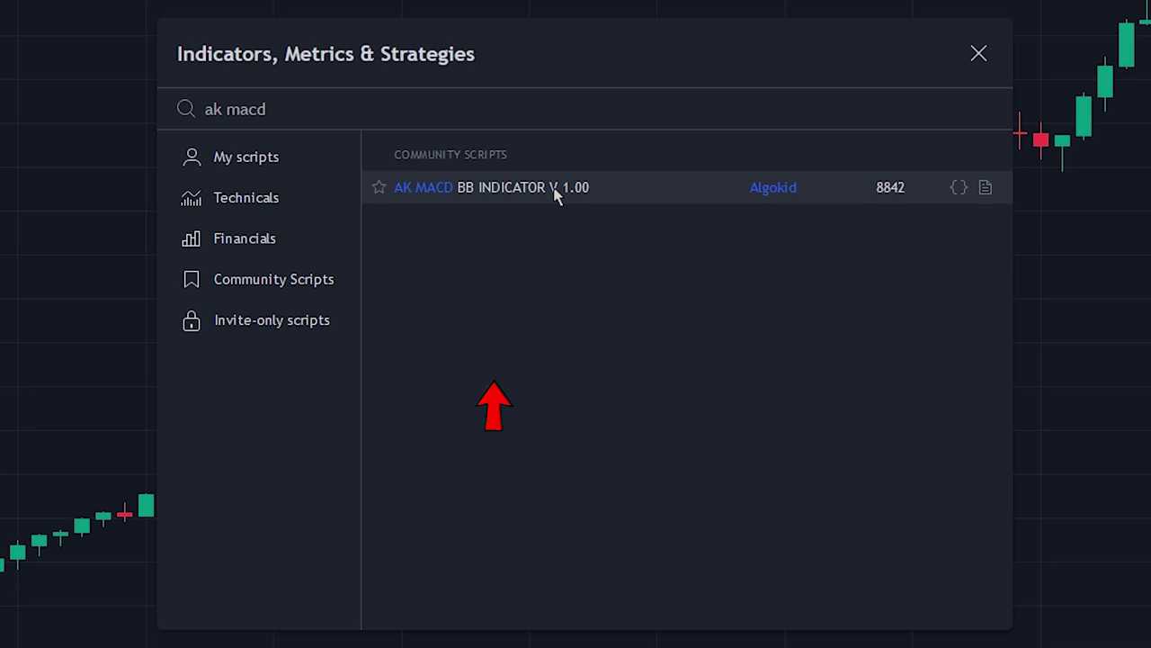
click(555, 195)
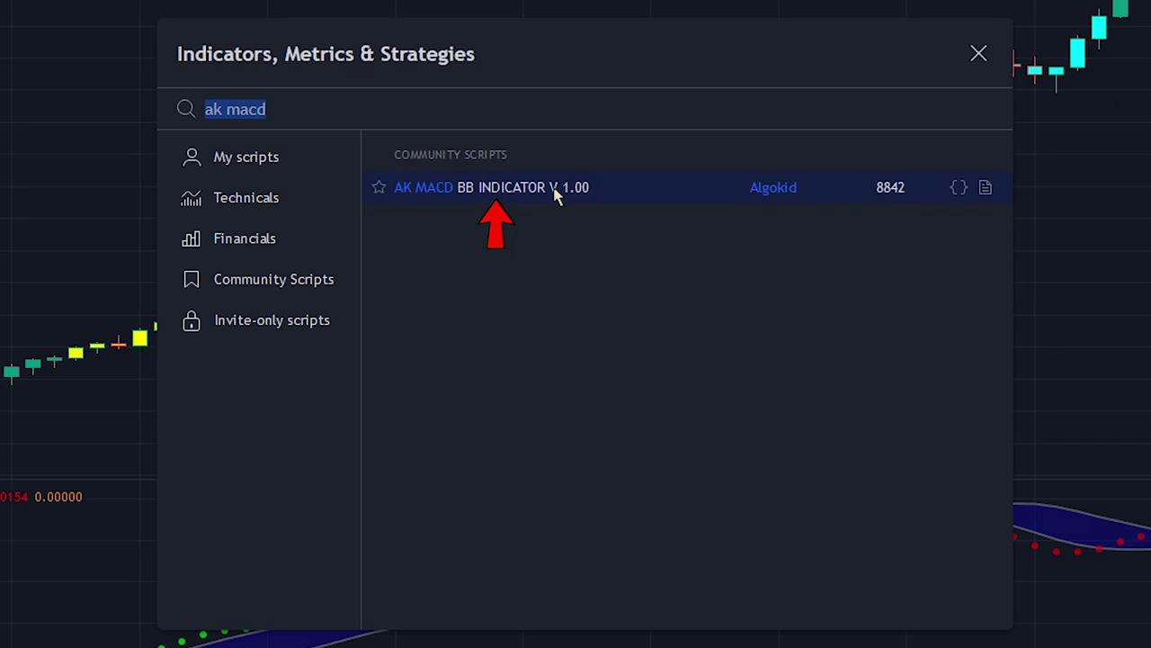
click(978, 54)
Untick both Bar Color options on AK MACD BB's Style tab and apply
drag(879, 321, 833, 330)
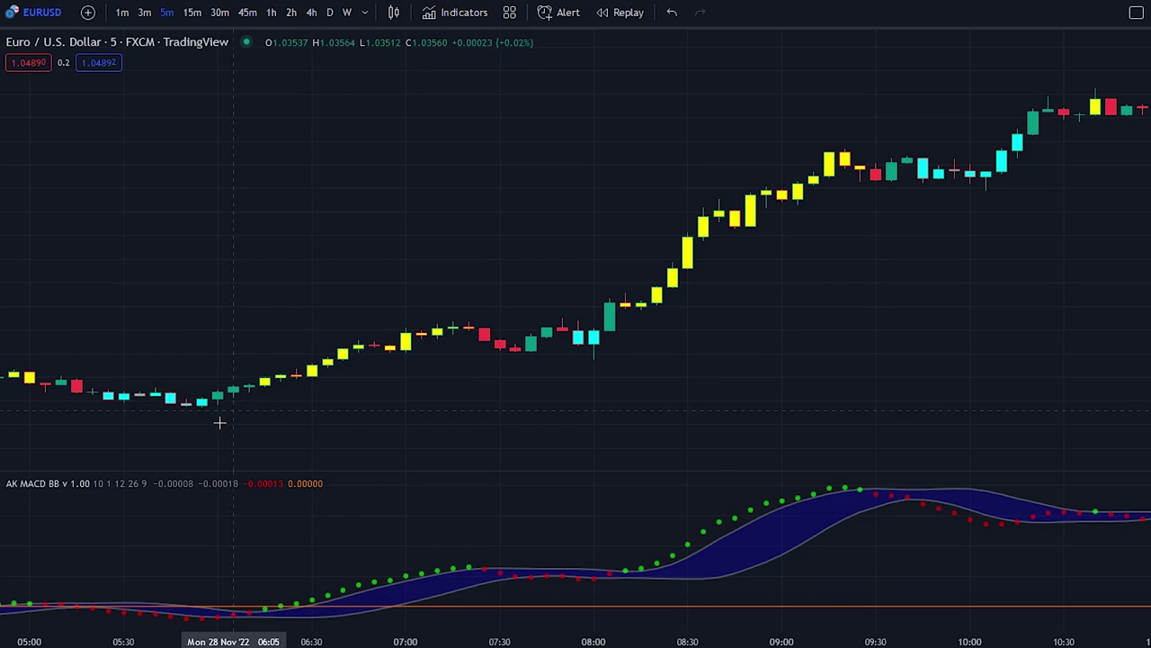
click(181, 486)
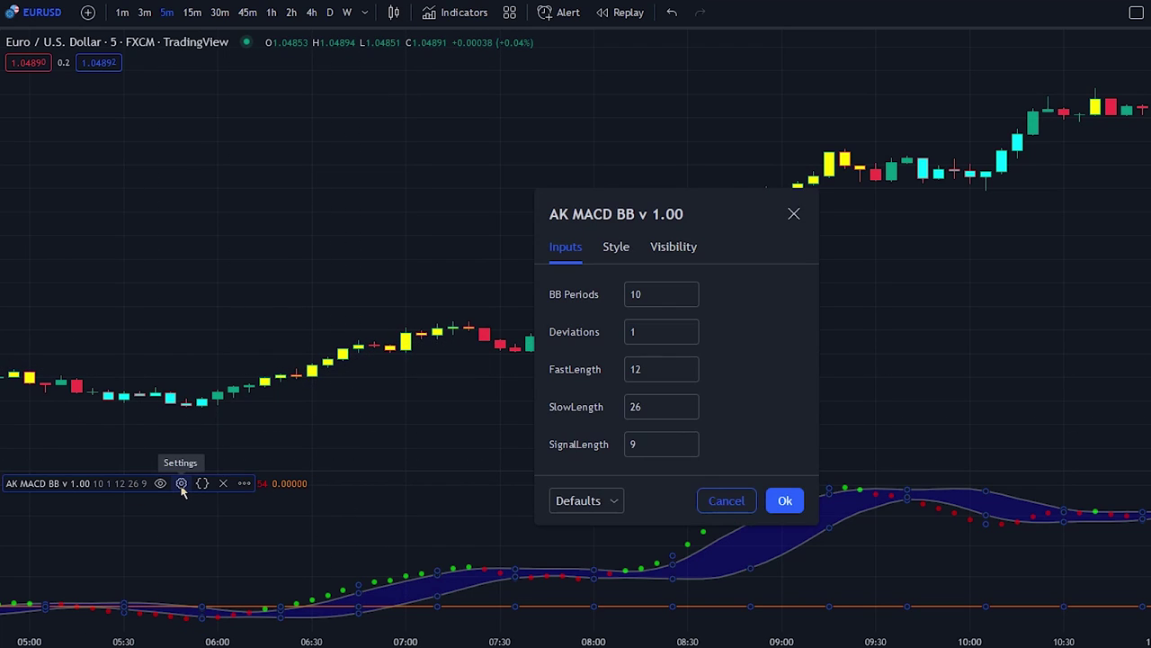
click(624, 252)
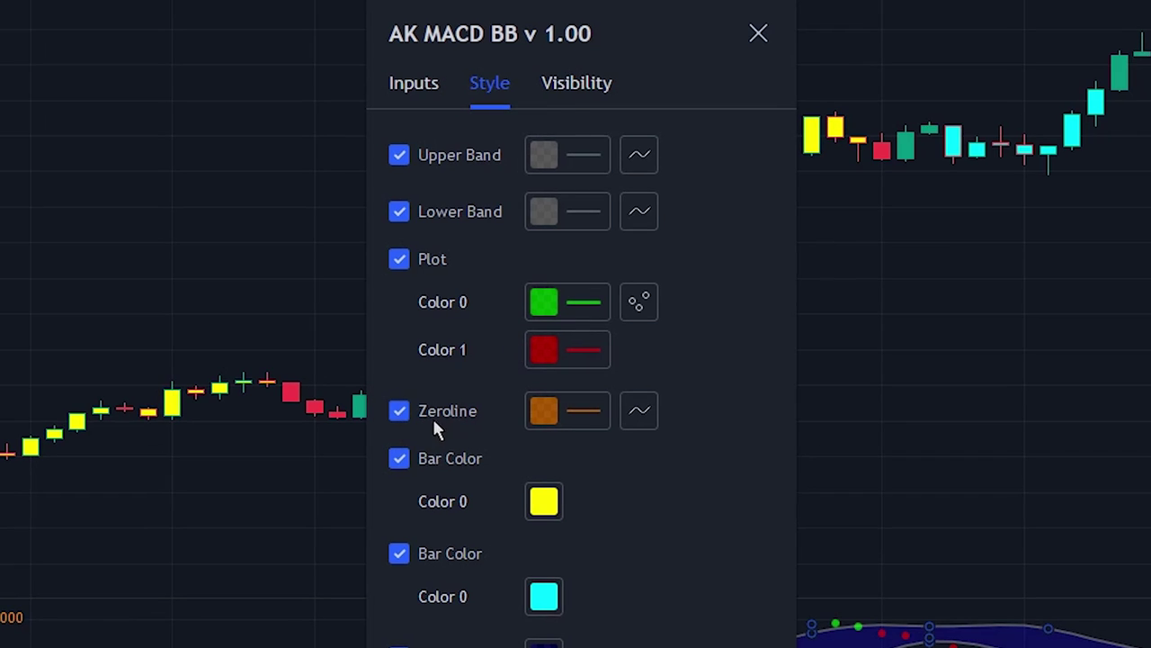
click(436, 463)
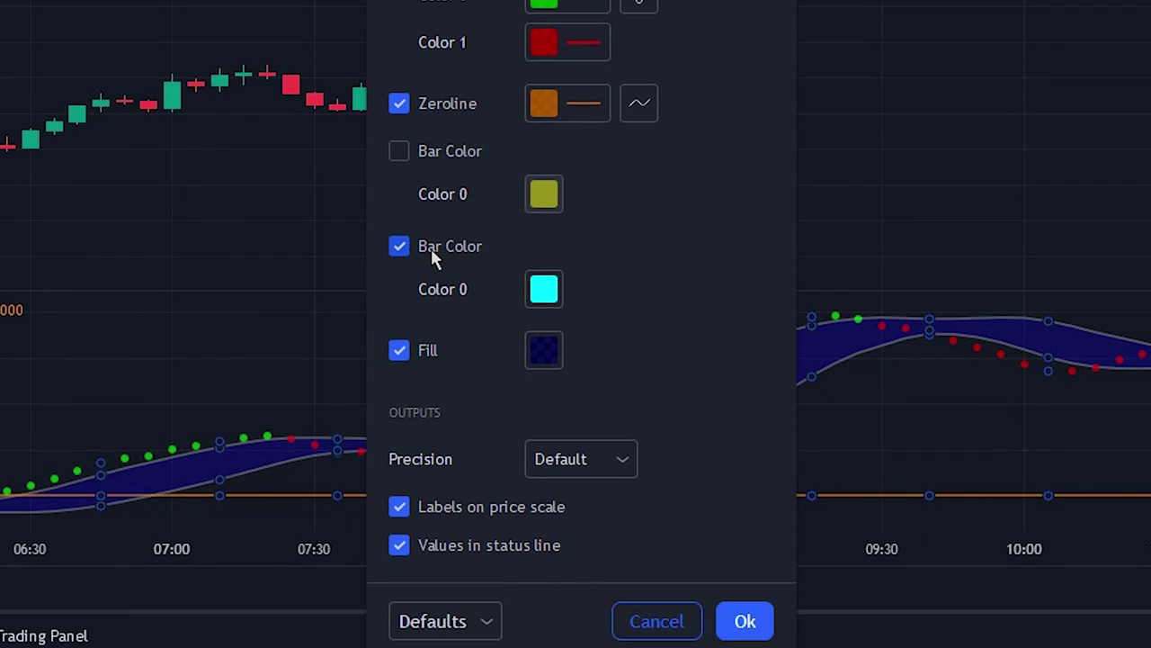
click(434, 555)
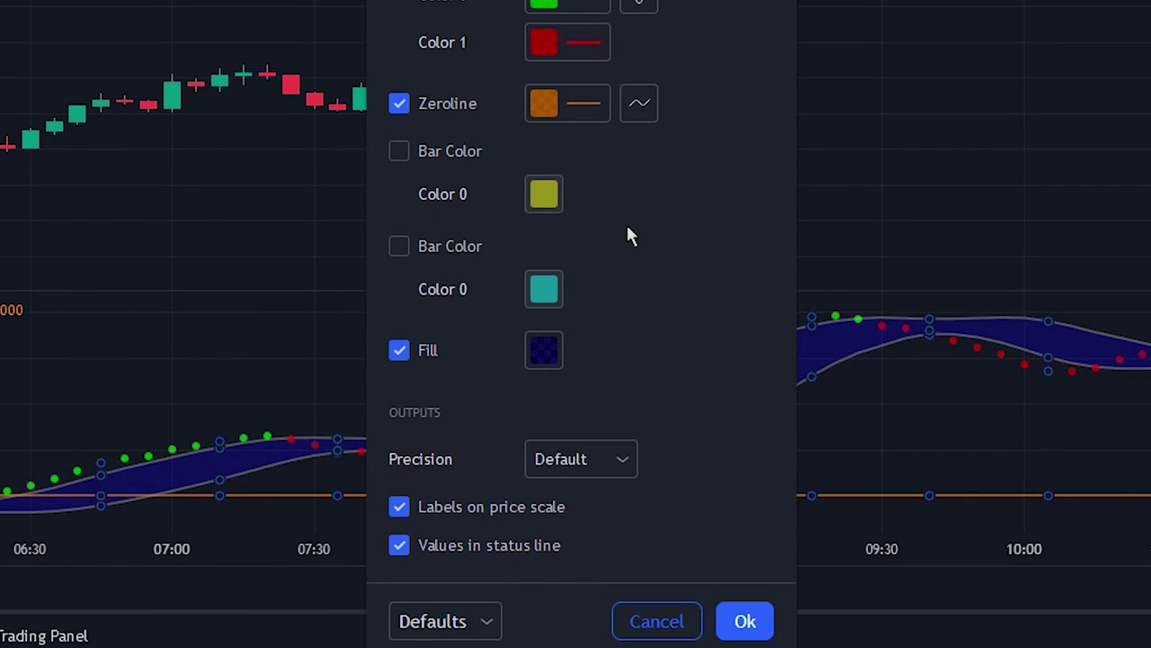
click(745, 621)
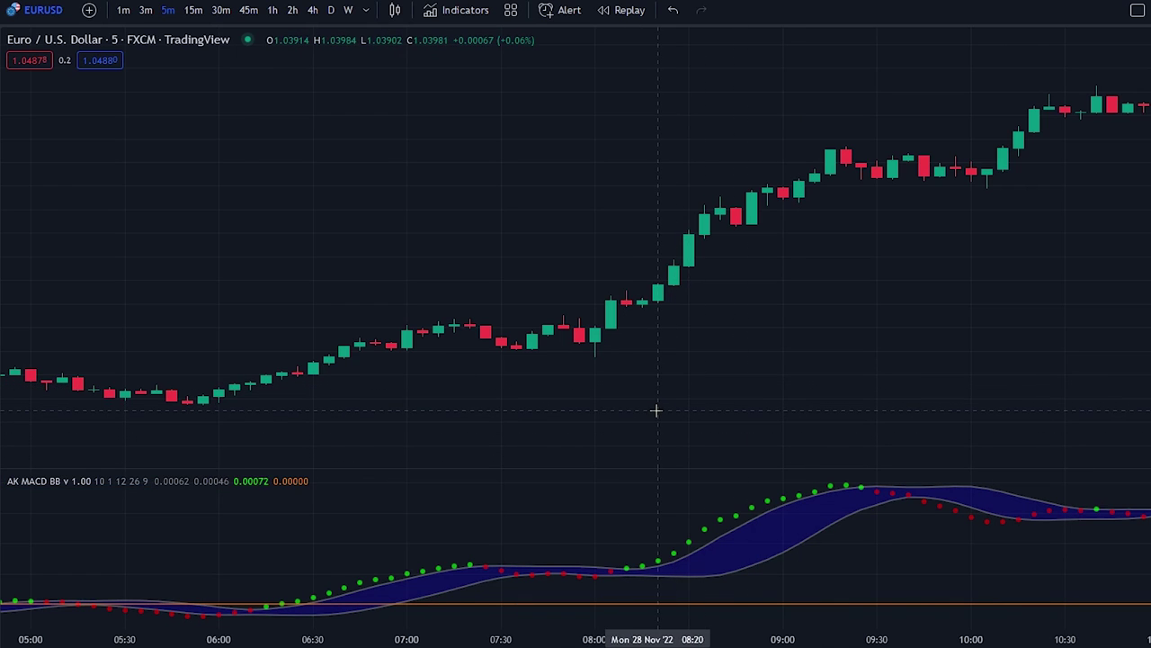
scroll(657, 411, down, 5)
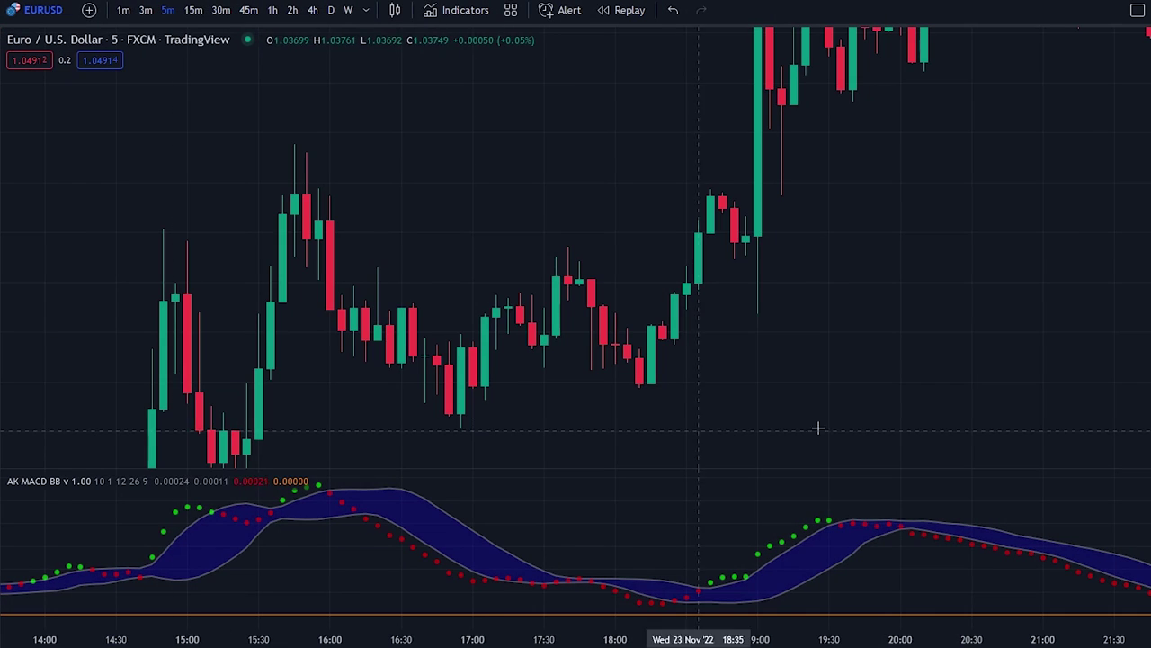
Pan and zoom the chart to the latest 23 Nov candles and their MACD signals
drag(675, 413, 567, 368)
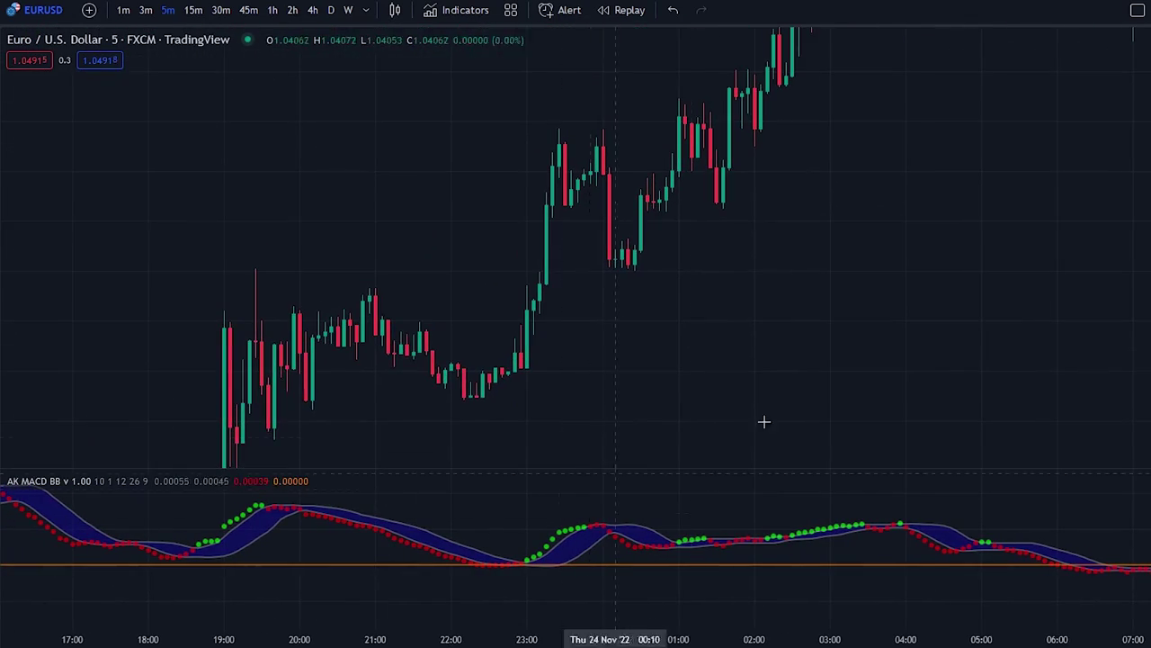
scroll(1043, 401, down, 5)
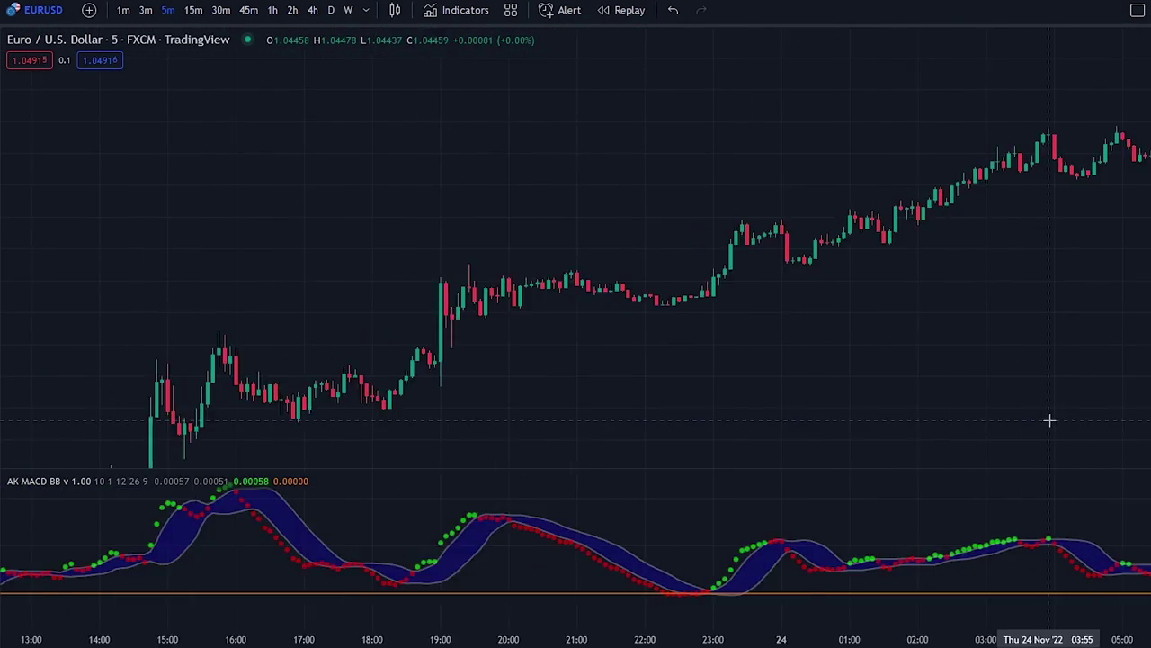
drag(1010, 400, 501, 419)
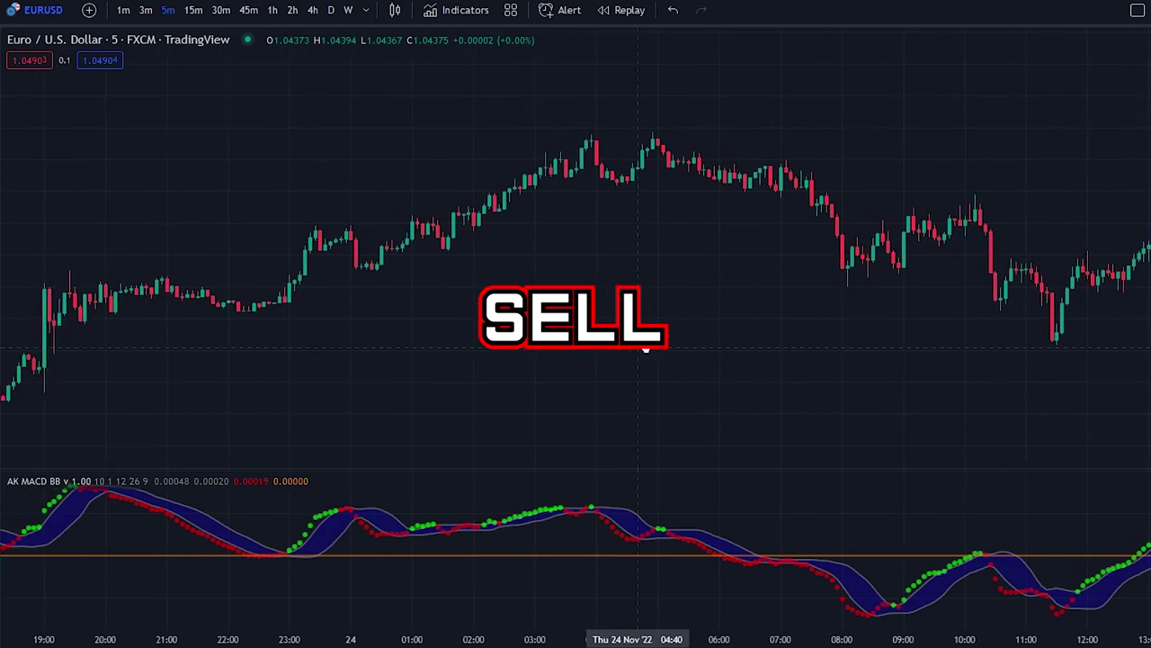
drag(683, 352, 683, 321)
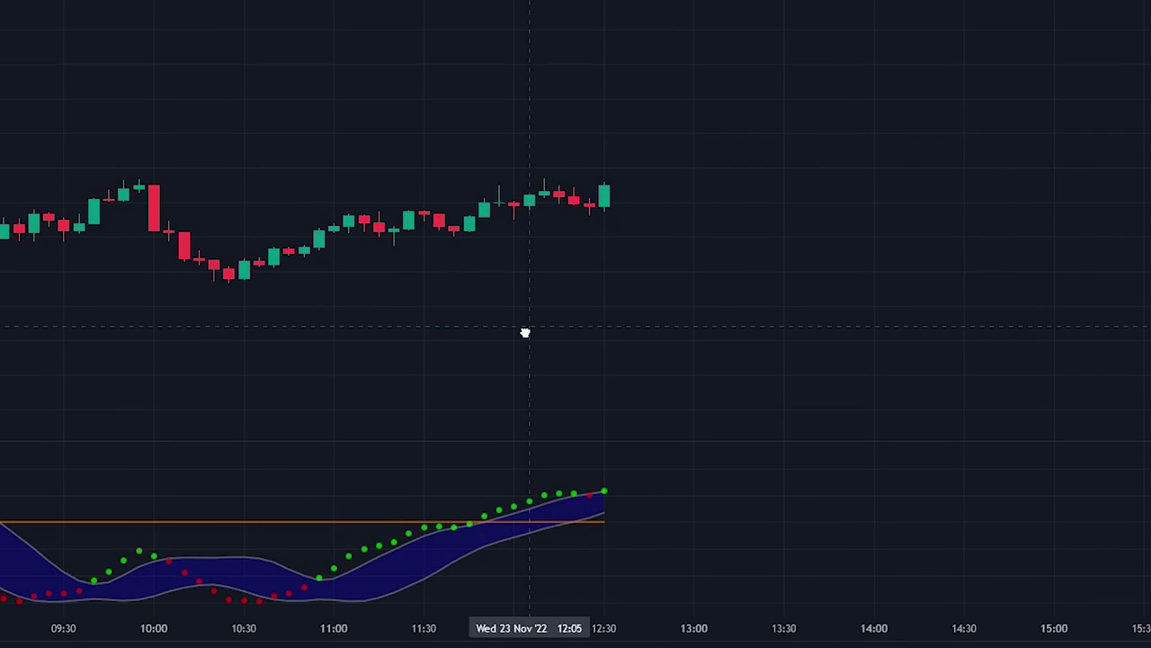
drag(526, 333, 527, 342)
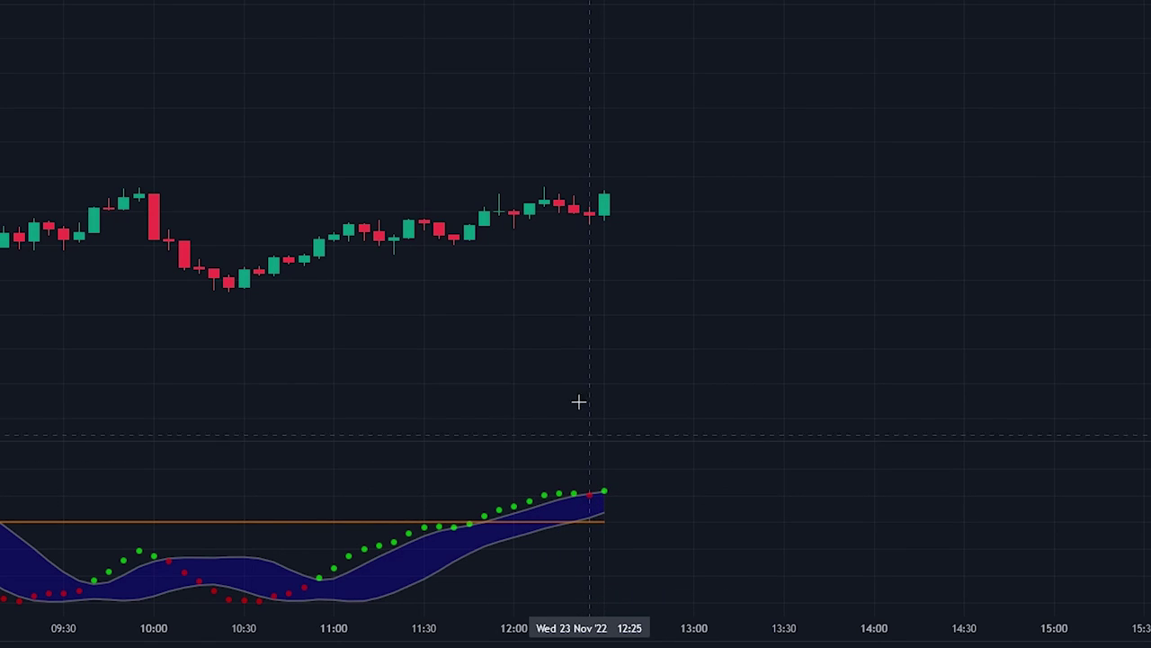
scroll(581, 389, left, 2)
scroll(445, 350, up, 2)
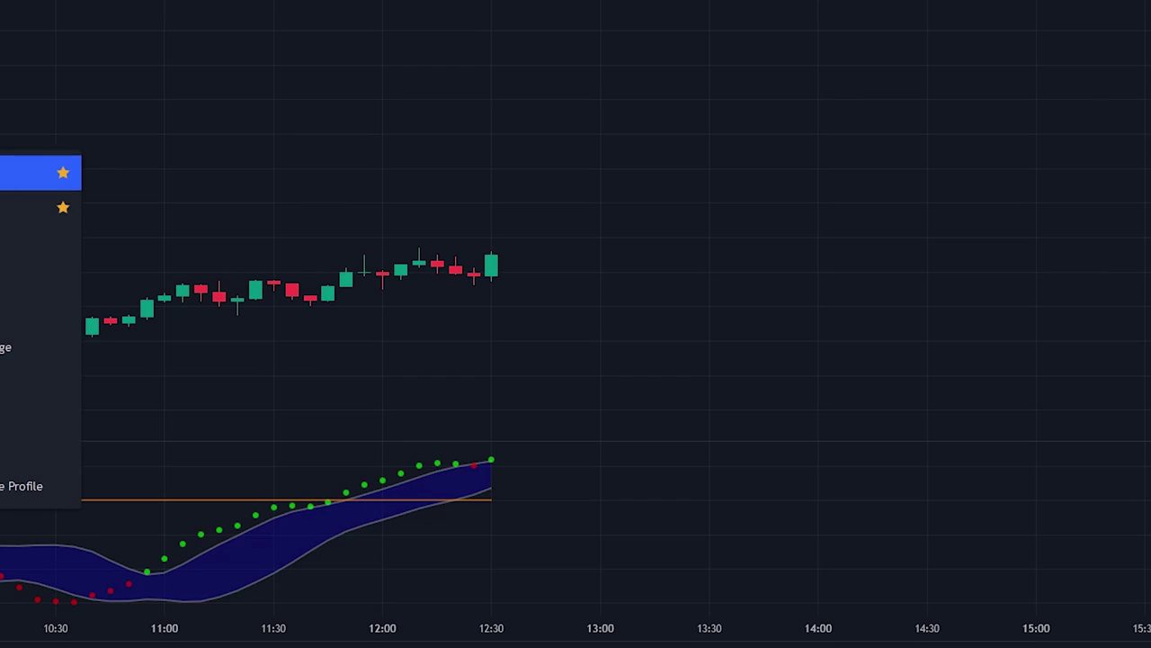
Place a long position on the last 23 Nov bar with a deeper stop, higher target, wider box
click(503, 255)
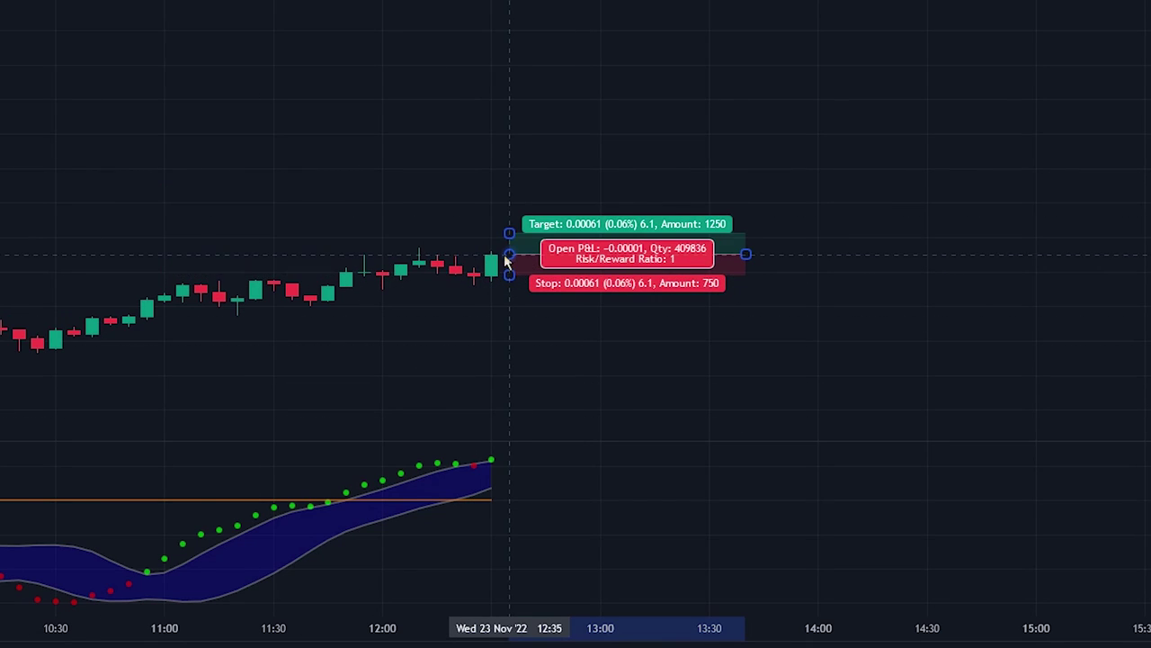
drag(509, 278, 519, 354)
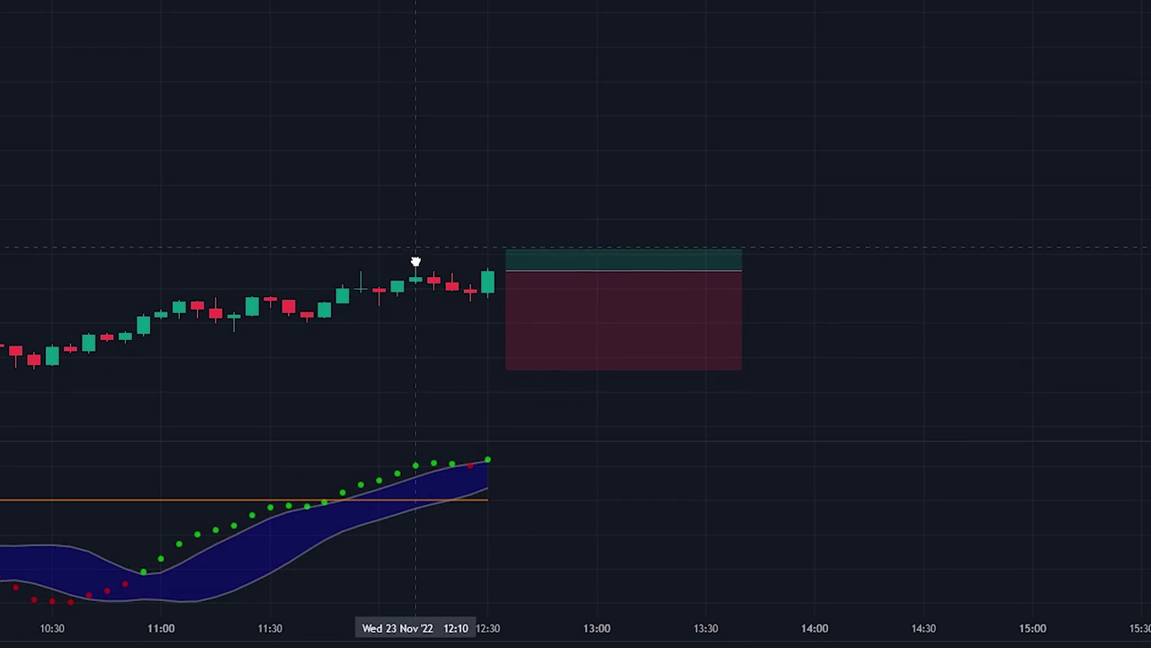
drag(506, 259, 509, 133)
drag(739, 284, 945, 286)
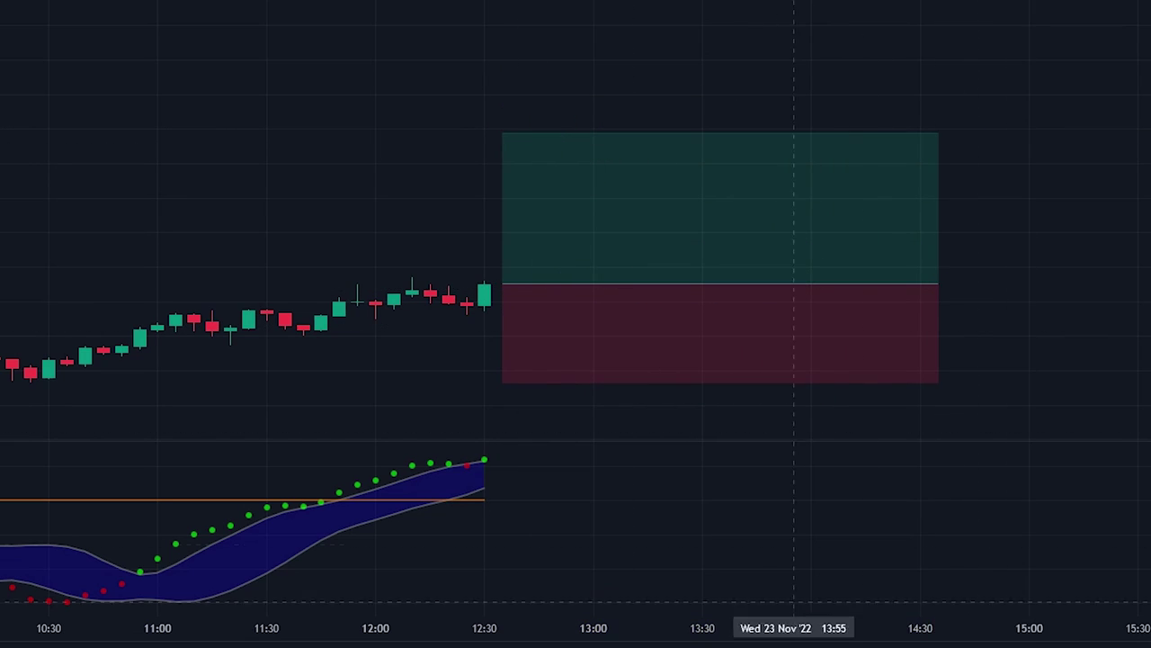
scroll(366, 594, down, 5)
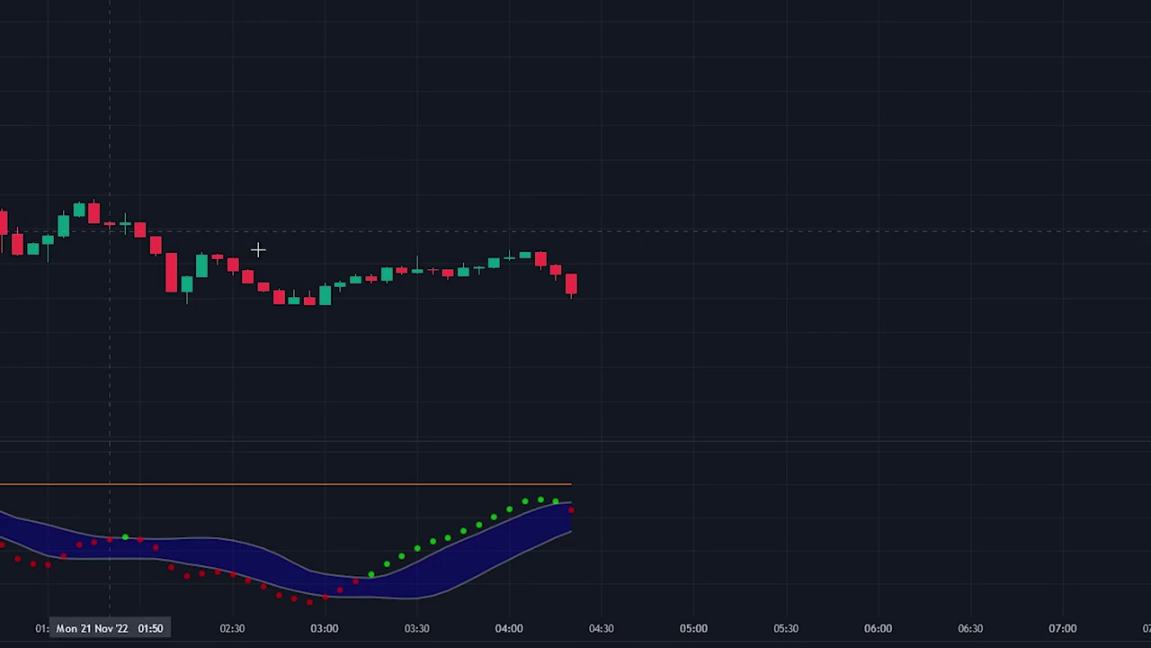
Place a short position on the latest candle, raise its stop, lower its target, stretch it right
click(601, 294)
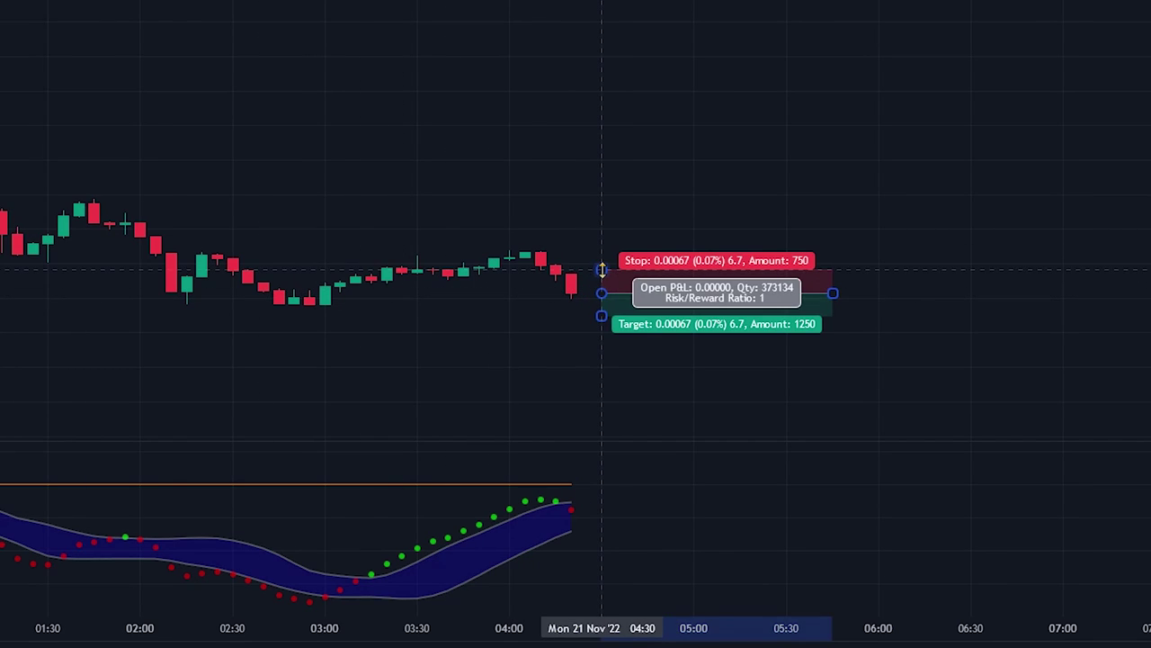
drag(601, 266, 600, 252)
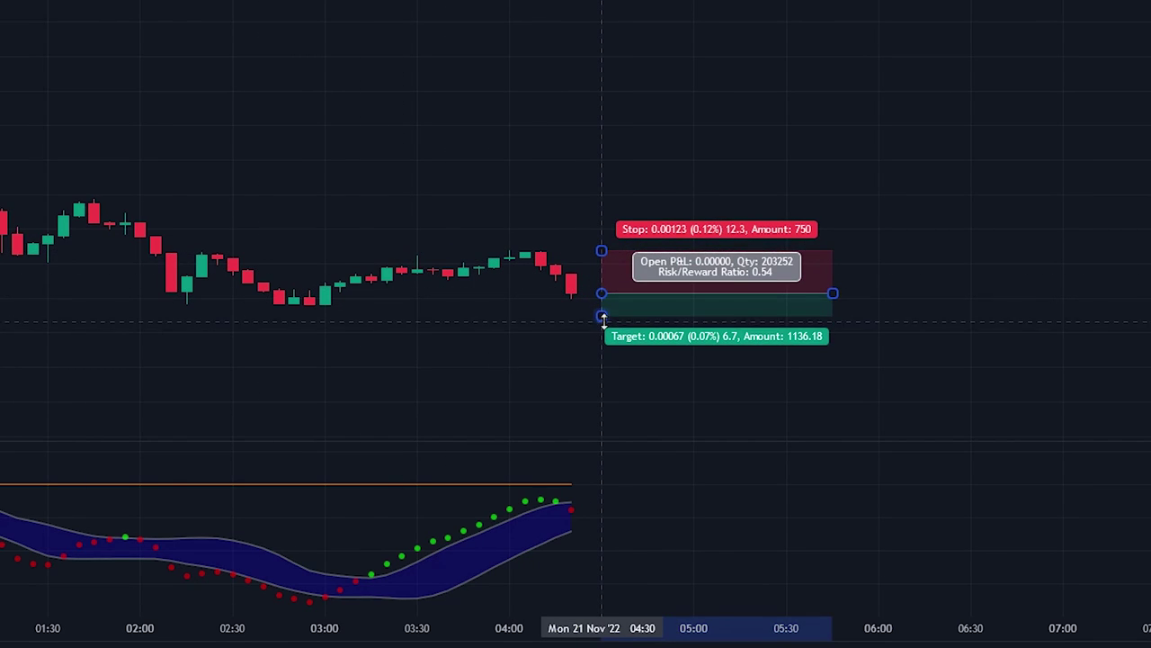
mouse_move(602, 319)
mouse_down()
mouse_move(613, 358)
mouse_move(617, 331)
mouse_up()
drag(802, 291, 956, 297)
click(825, 420)
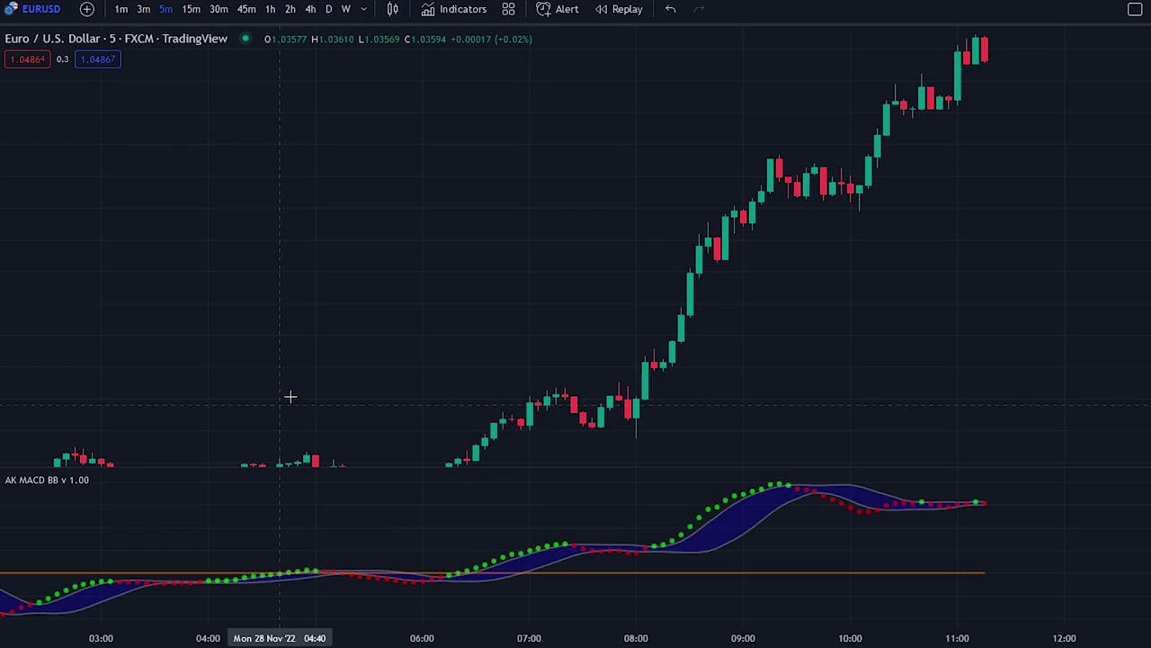
Pan the EURUSD chart back and forth to review the 28 Nov rally
drag(291, 396, 417, 298)
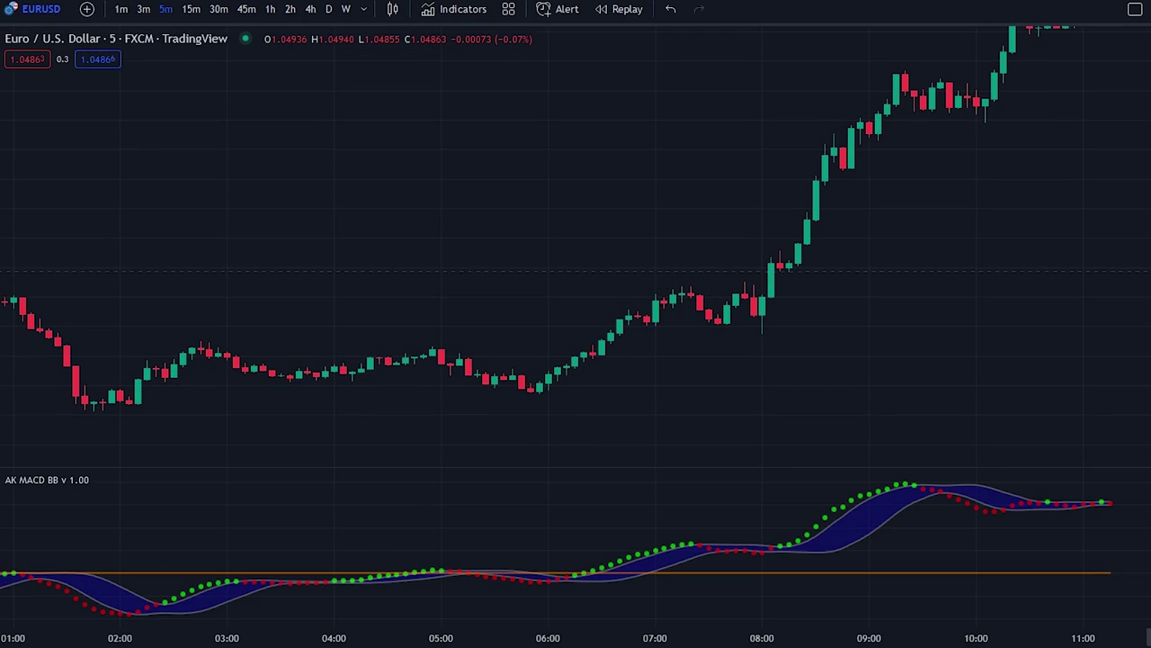
scroll(1143, 342, right, 3)
drag(881, 326, 851, 332)
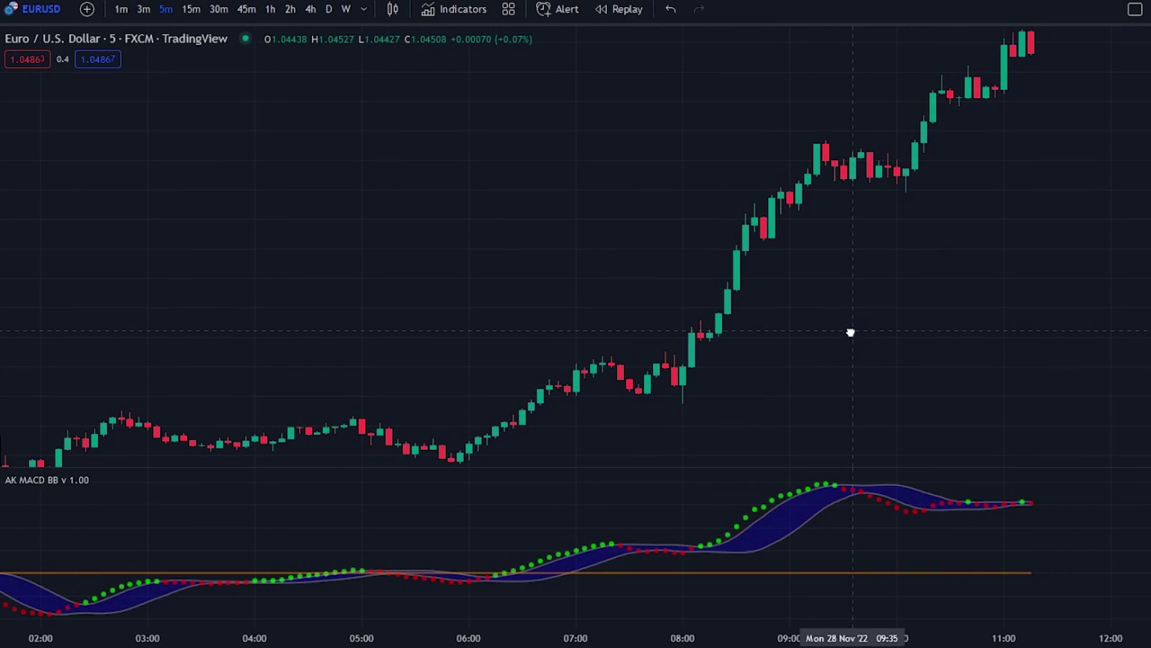
scroll(803, 355, left, 4)
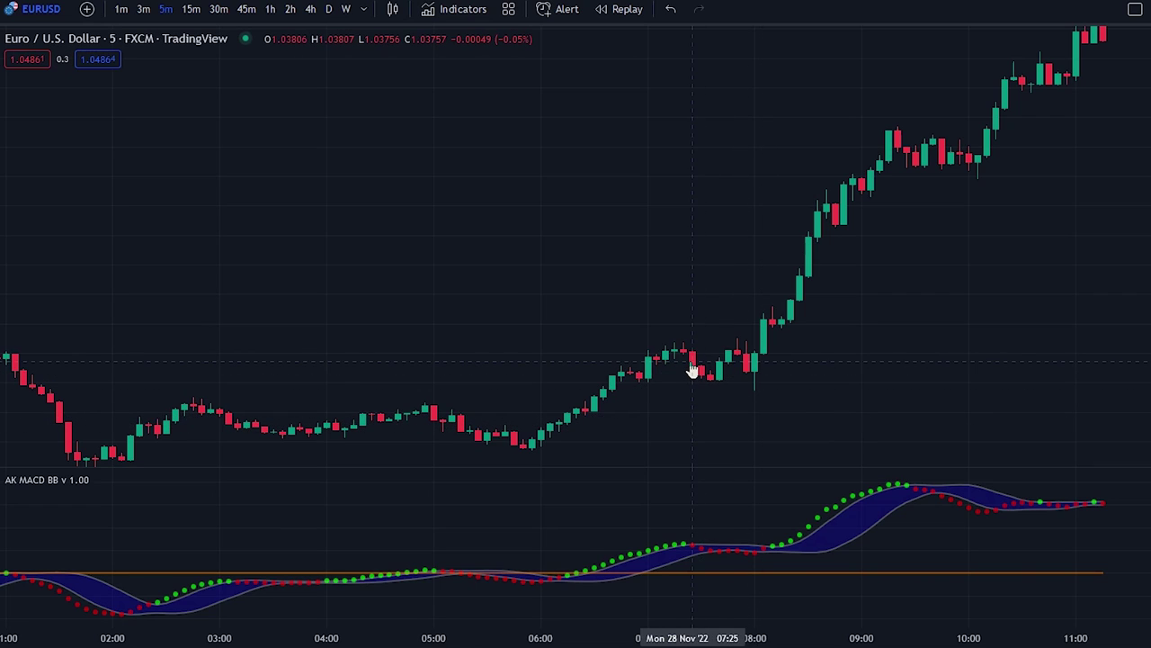
drag(703, 285, 683, 319)
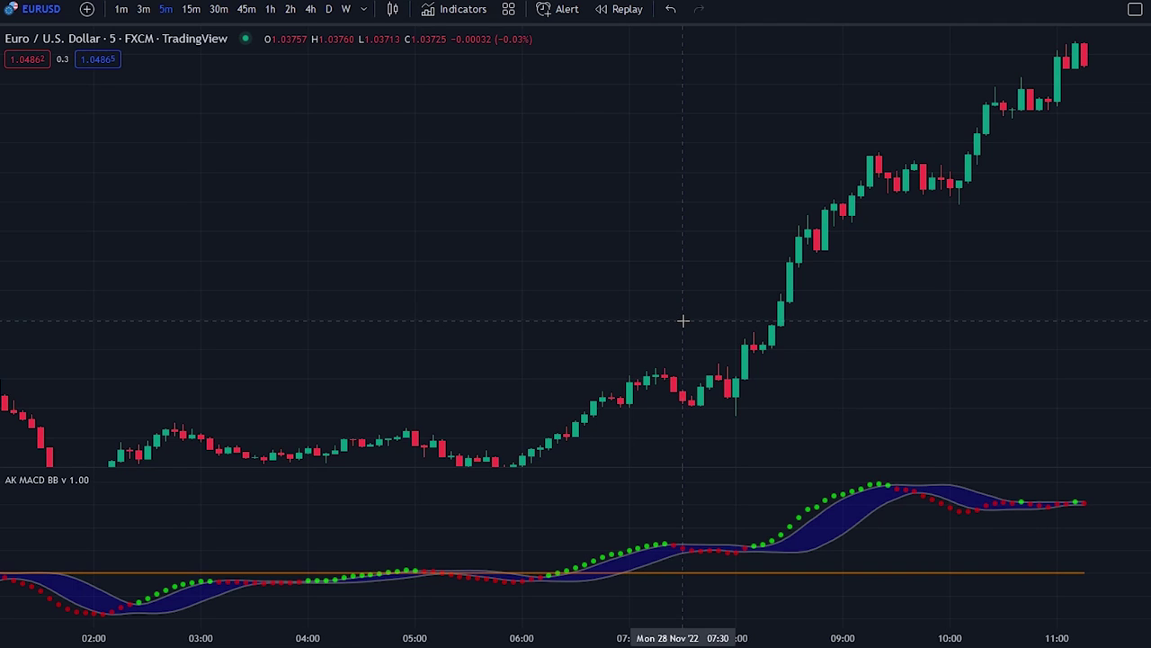
drag(492, 194, 643, 175)
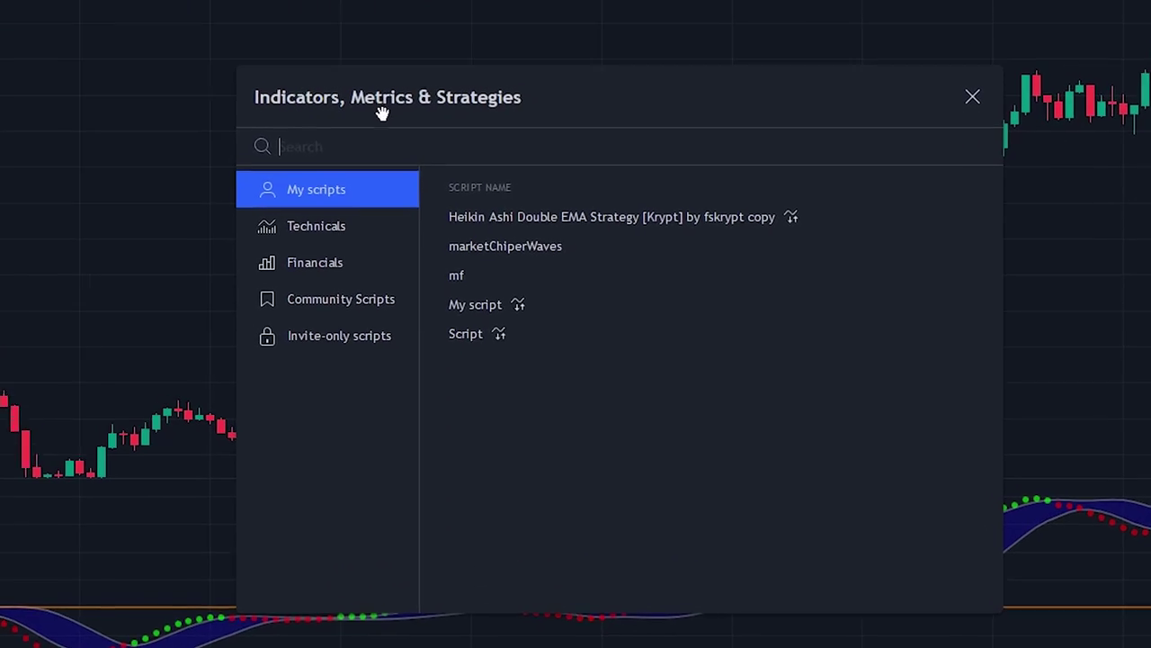
Add SSL Hybrid and Volume indicators via searches for 'ssl hybrid' and 'volum'
text(ssl hybri)
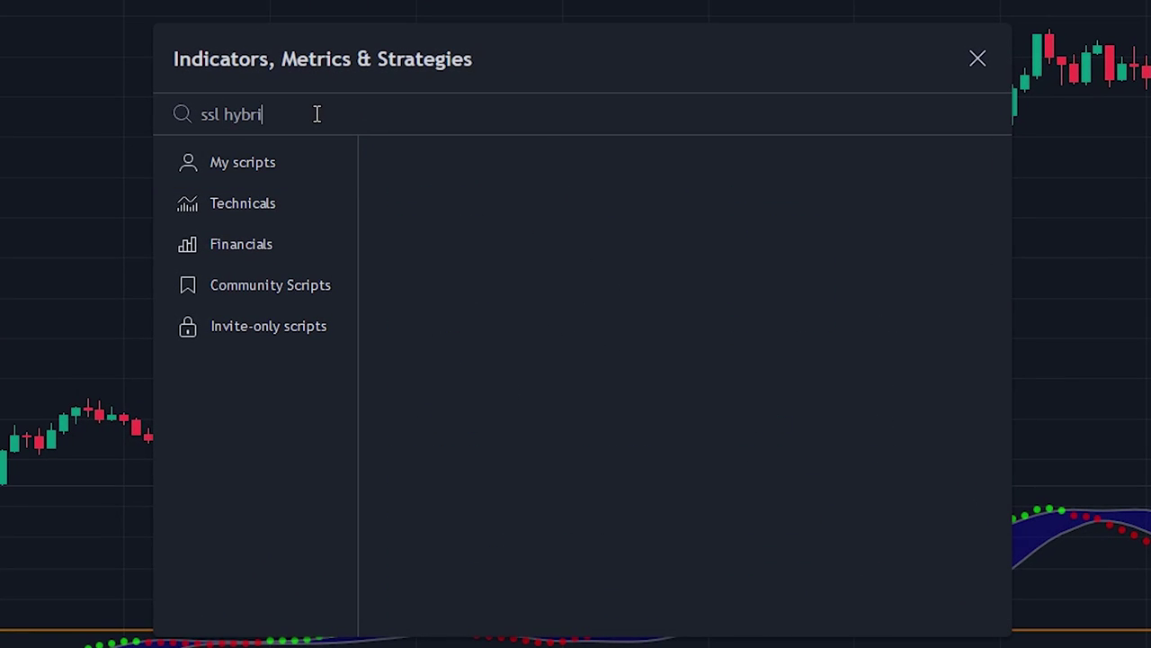
text(d)
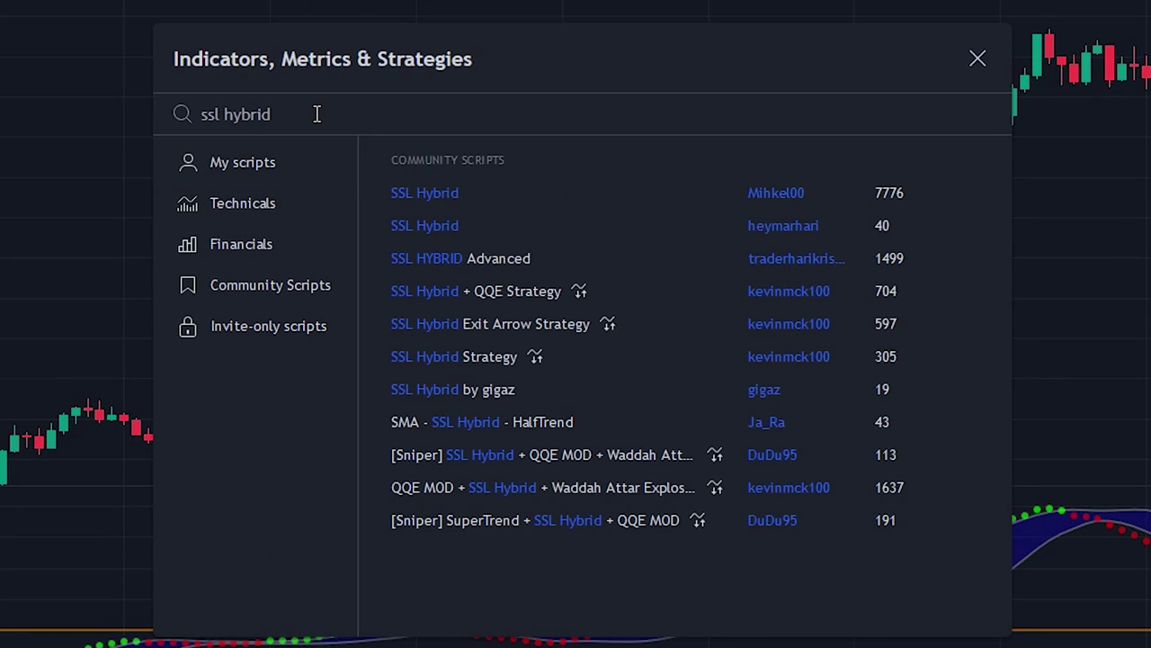
click(480, 193)
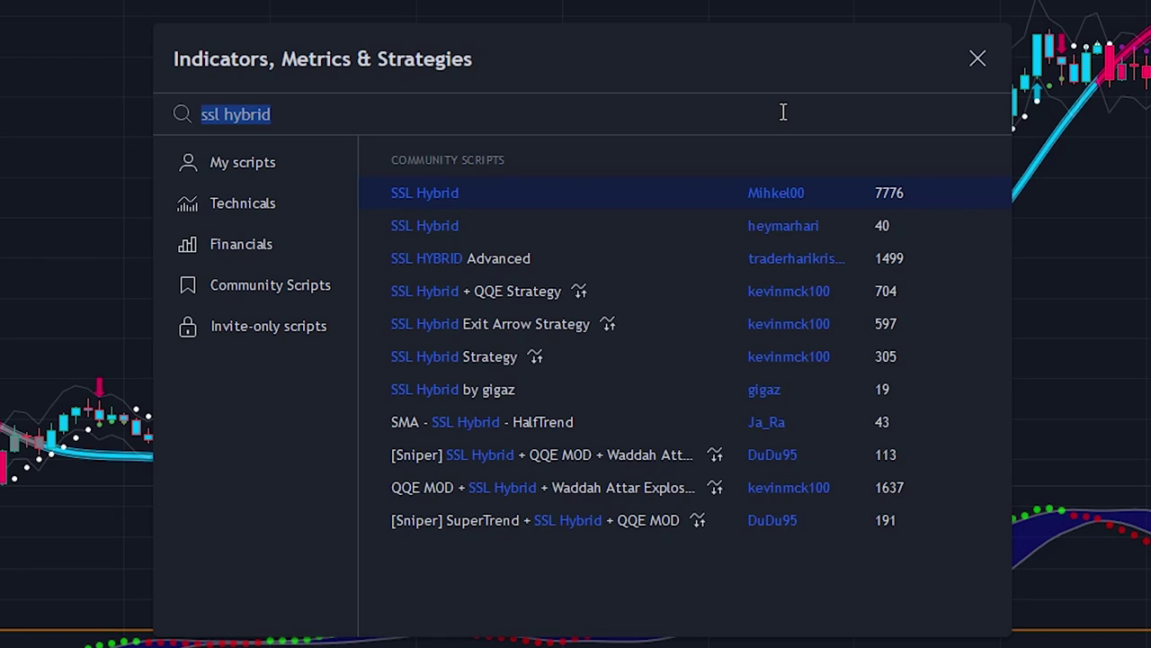
text(volume)
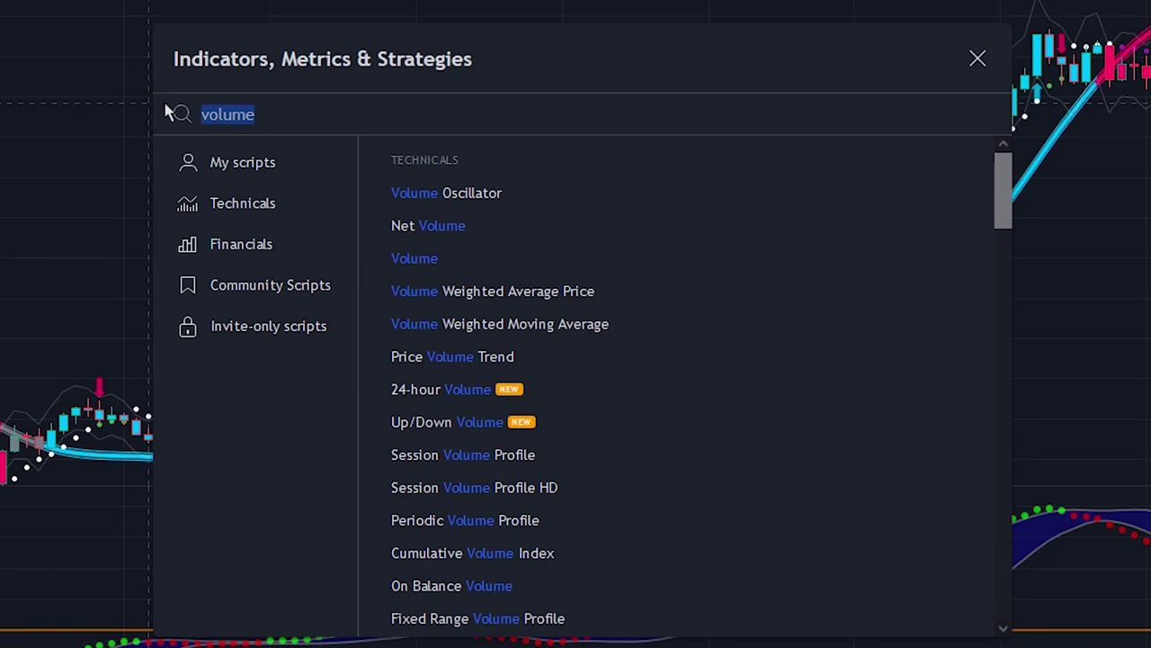
click(469, 261)
click(976, 61)
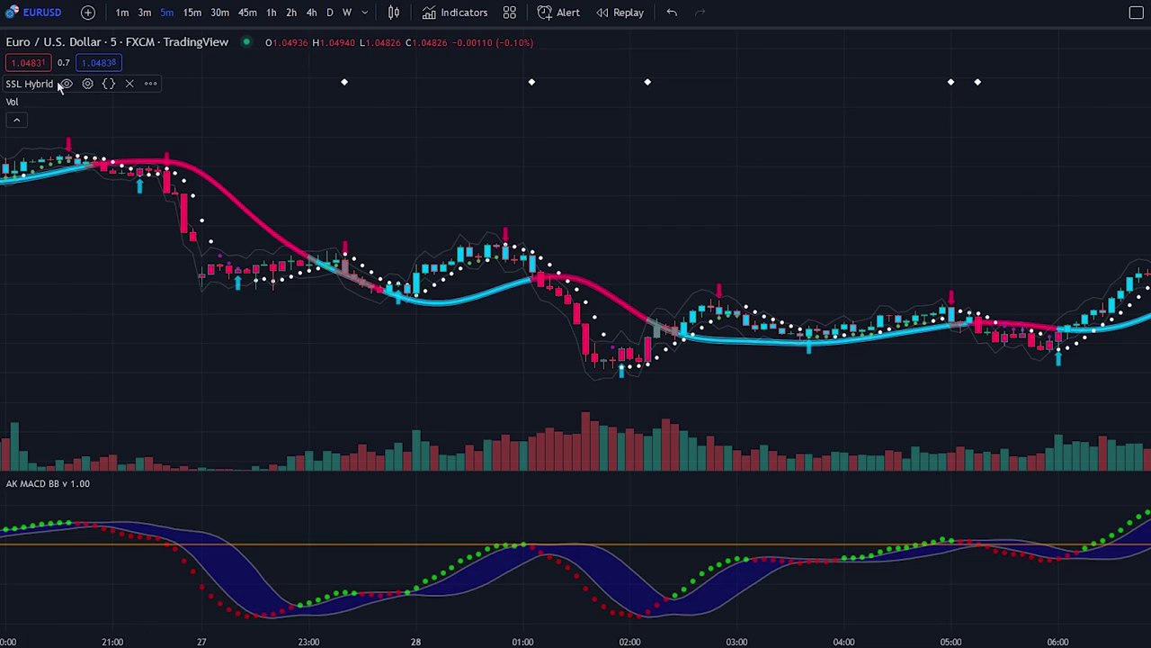
Hide every SSL Hybrid style plot except the MA Baseline: markers, arrows, SSL lines, channels, ATR bands, background
click(88, 84)
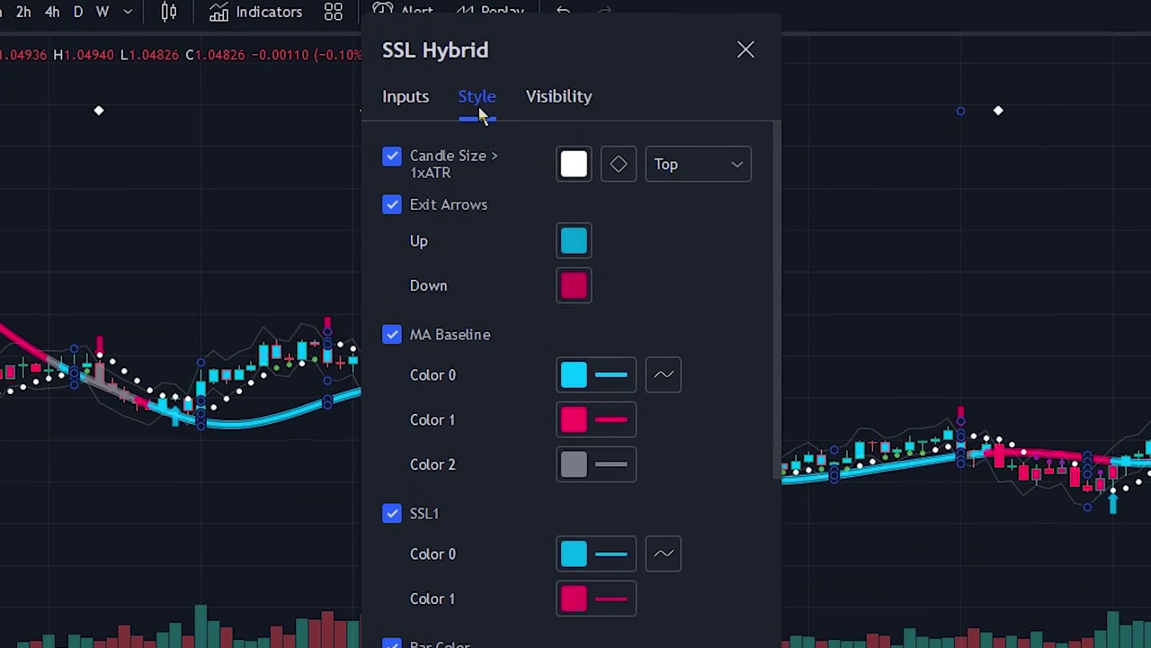
click(393, 157)
click(392, 204)
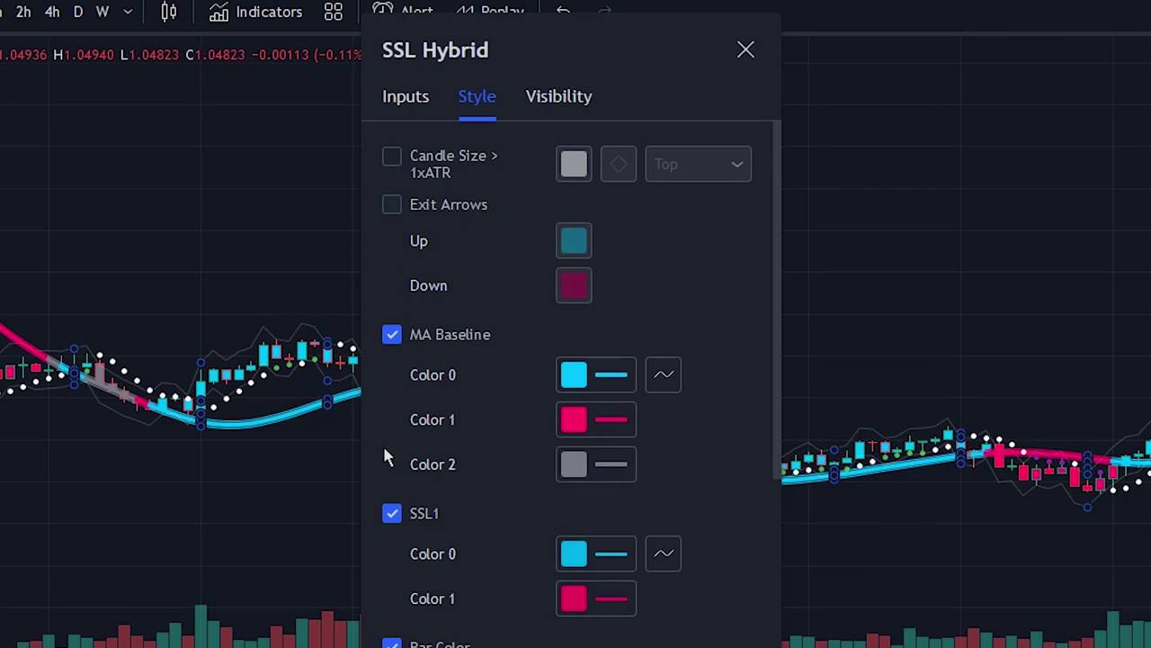
scroll(385, 450, down, 2)
click(392, 411)
scroll(403, 180, down, 1)
click(392, 296)
click(393, 478)
scroll(393, 360, down, 4)
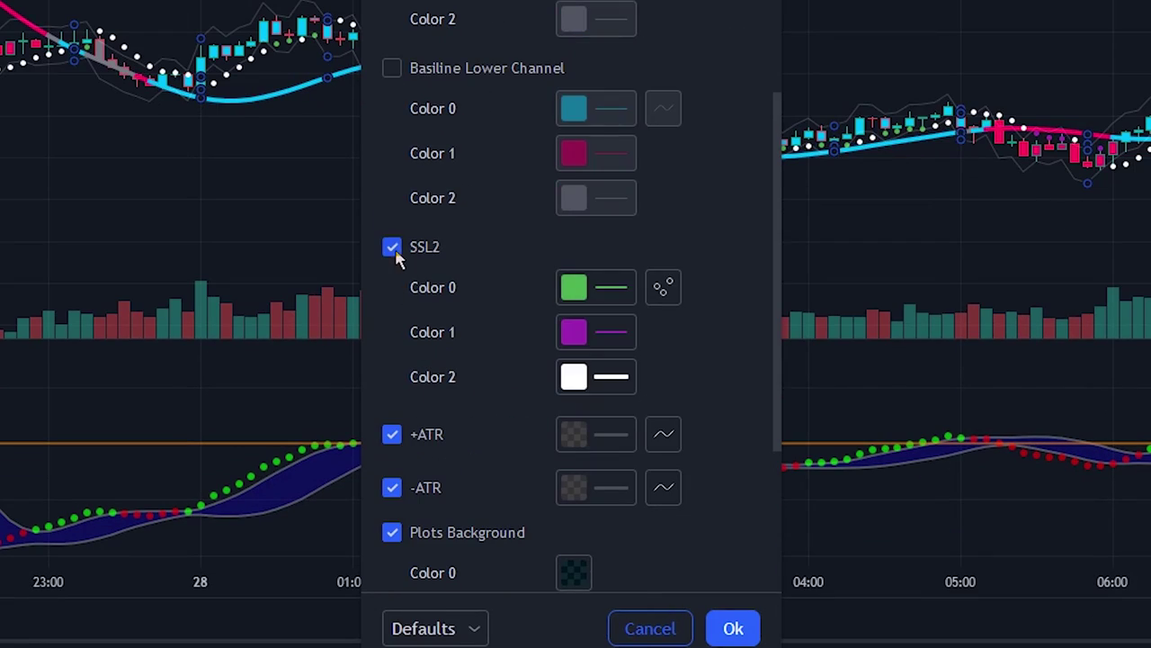
click(392, 252)
click(392, 435)
click(392, 483)
click(393, 530)
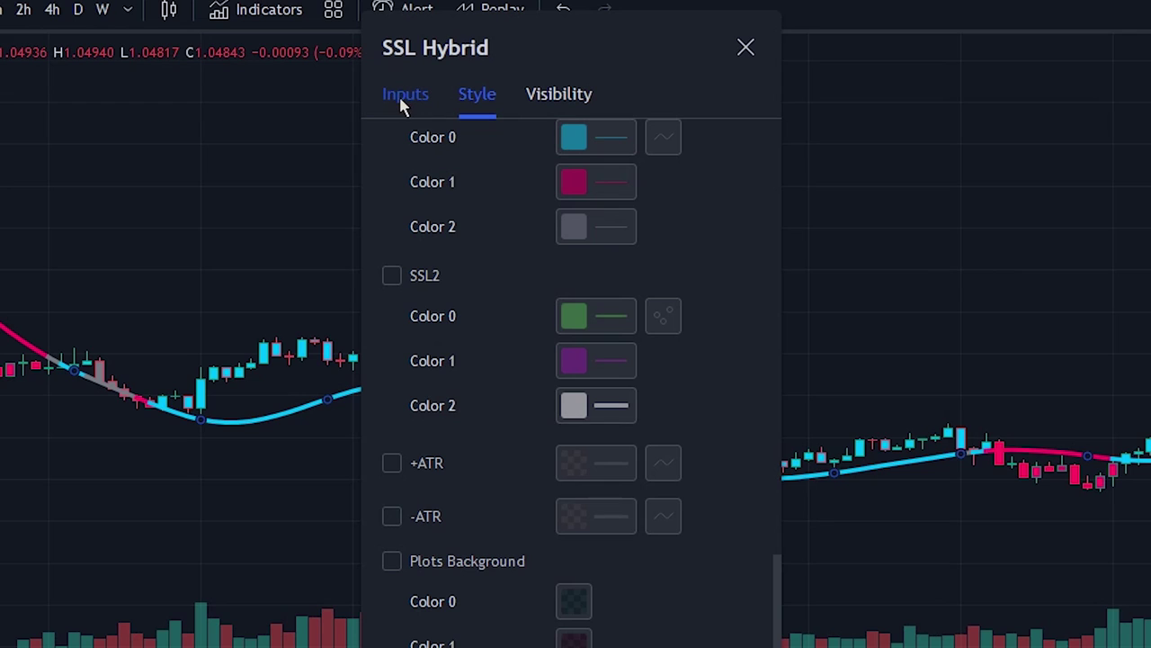
Set SSL1 / Baseline Length to 30 and Baseline Type to EMA
click(402, 105)
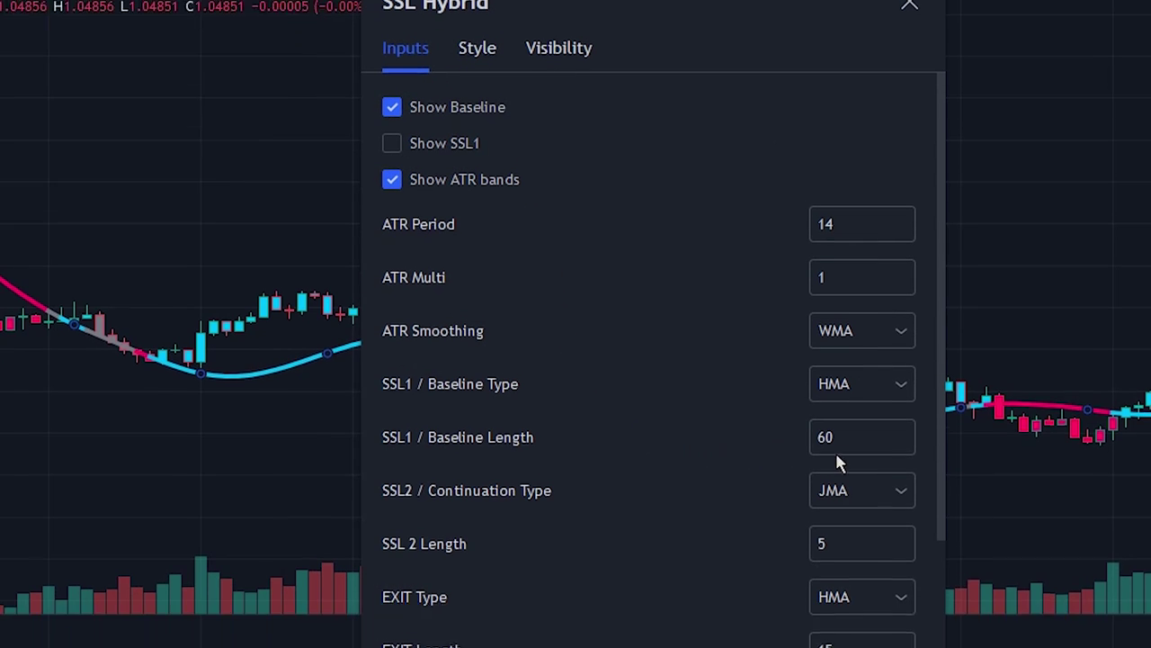
click(836, 486)
text(30)
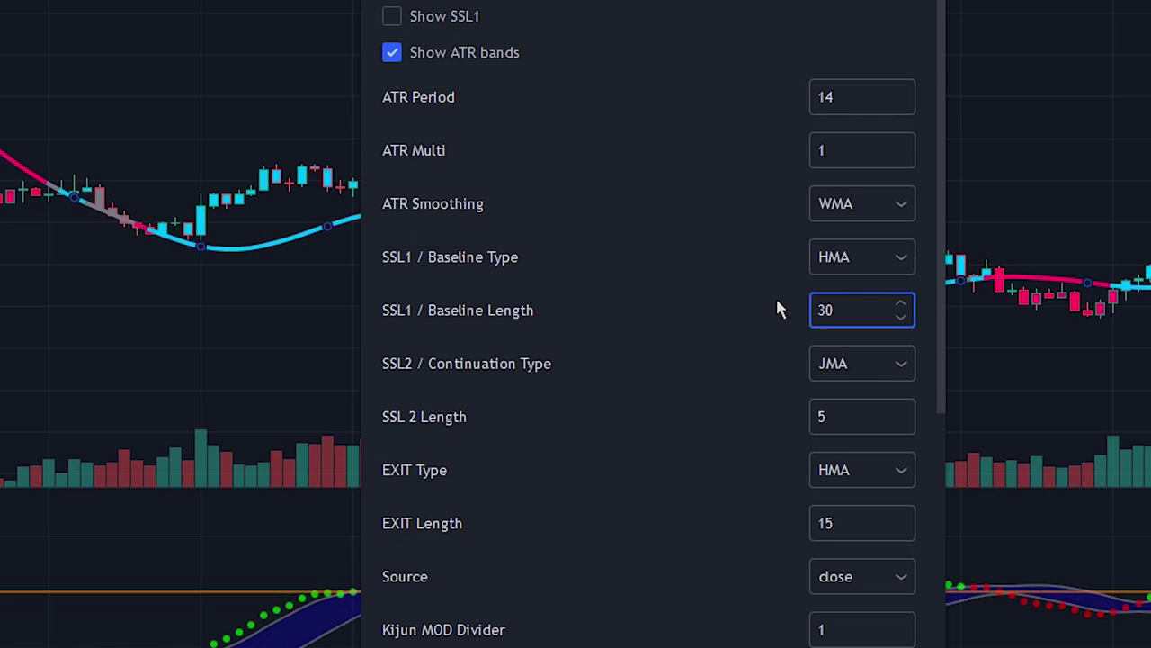
click(781, 303)
click(837, 263)
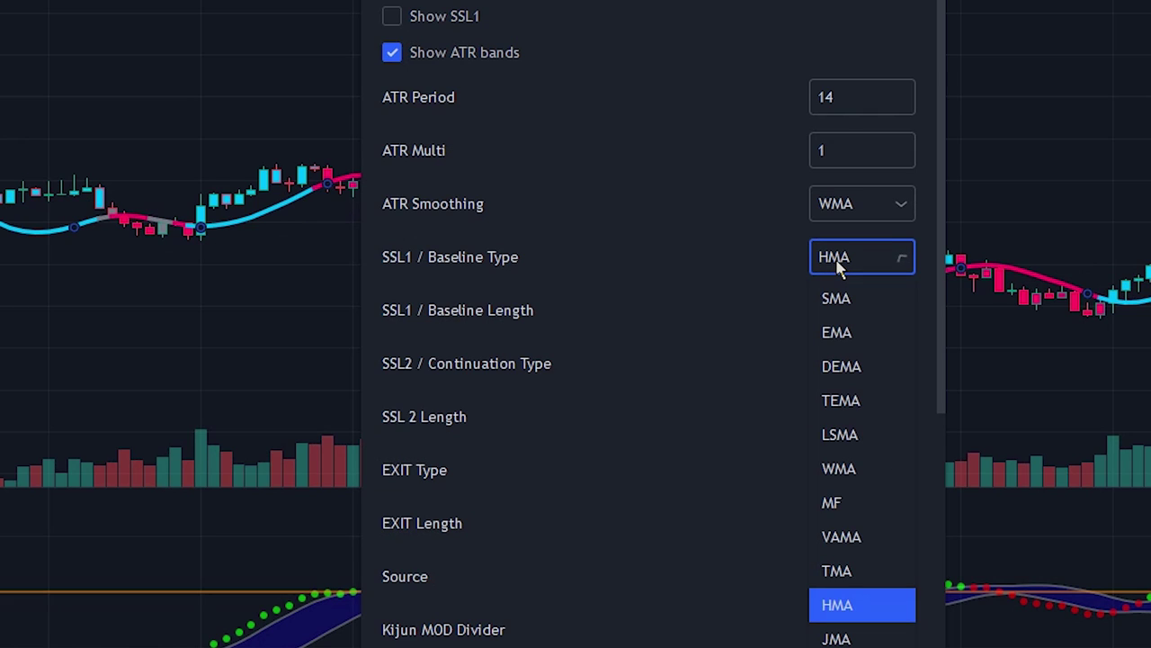
click(849, 338)
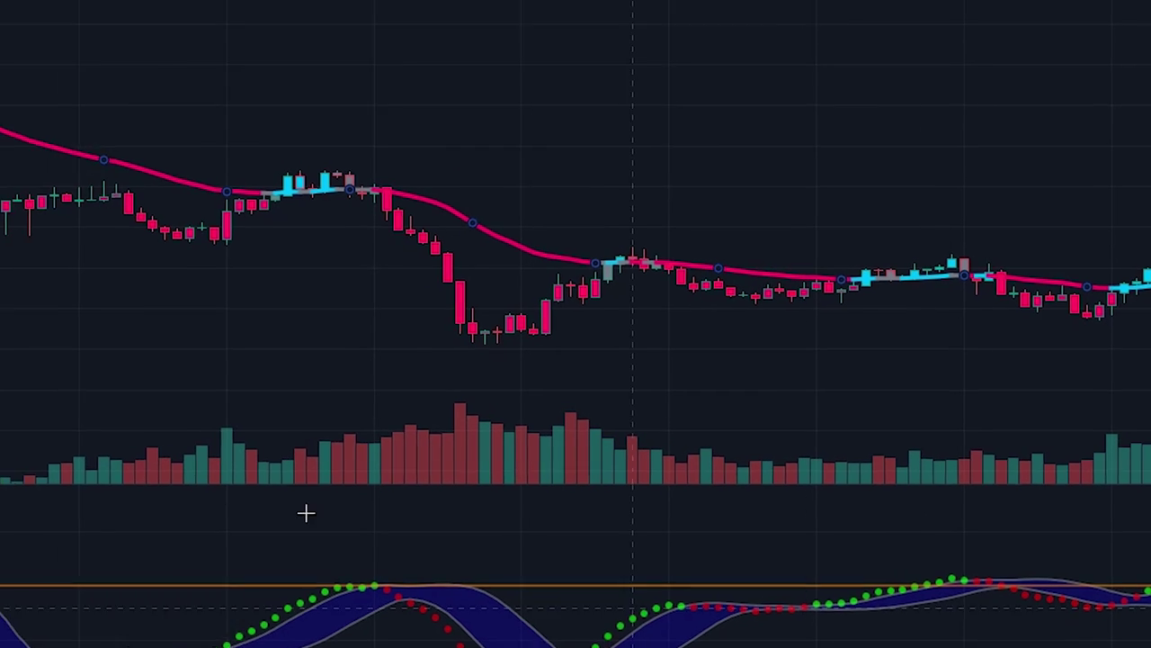
Enable a white Volume MA with MA Length 9 in the Vol settings and apply
click(55, 75)
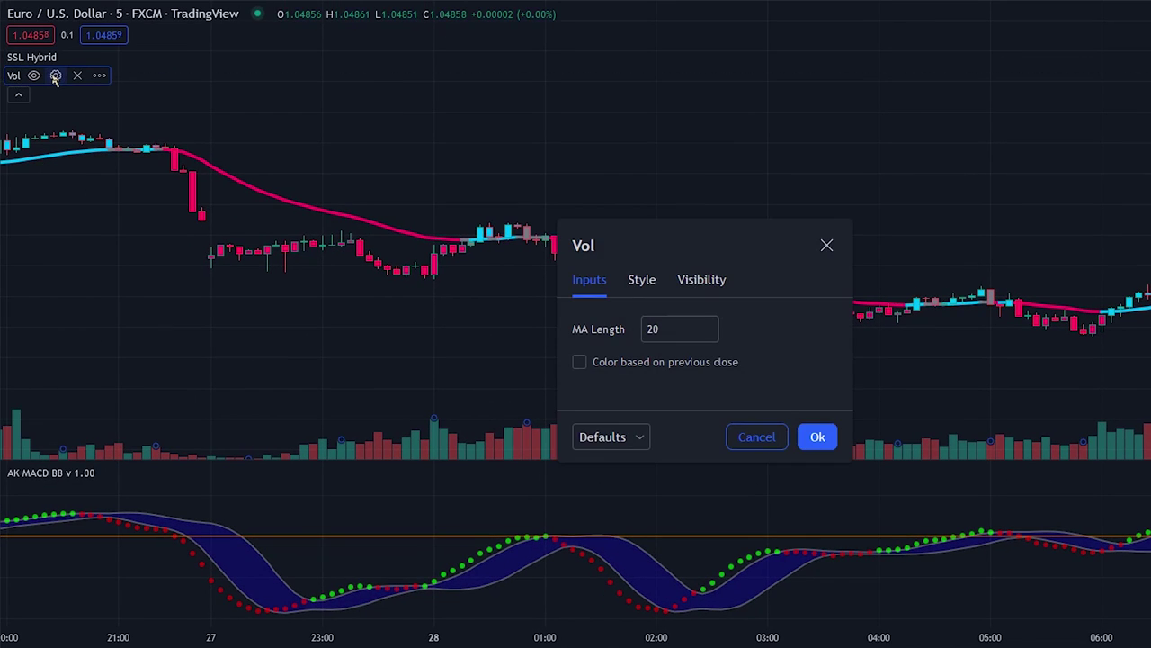
click(445, 226)
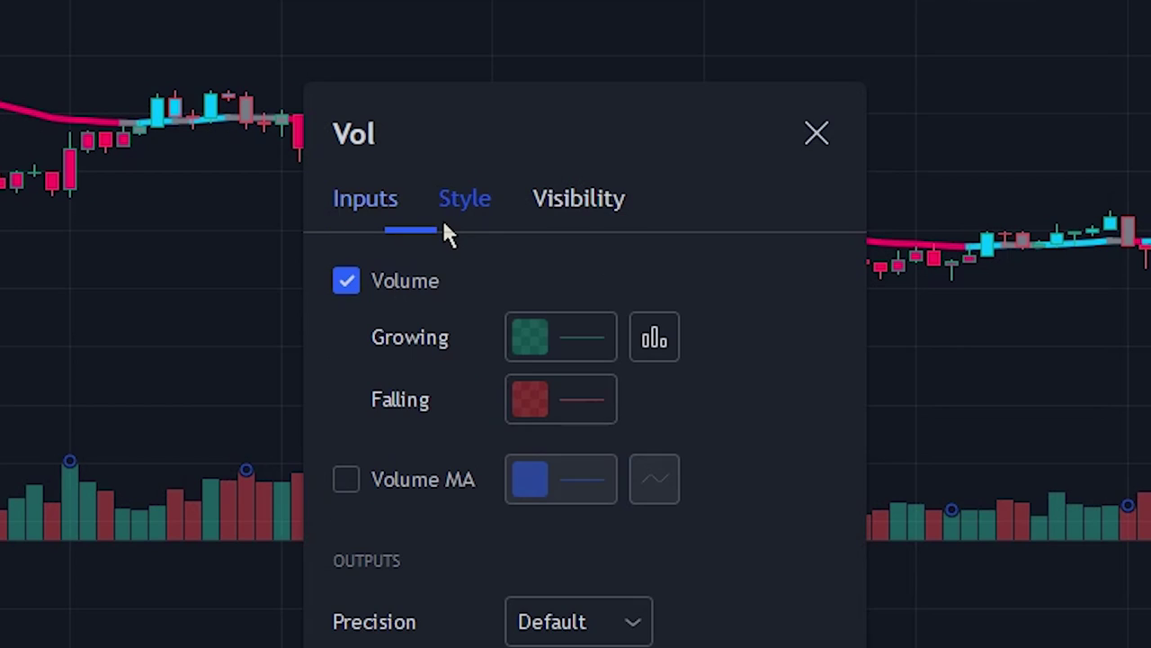
click(343, 477)
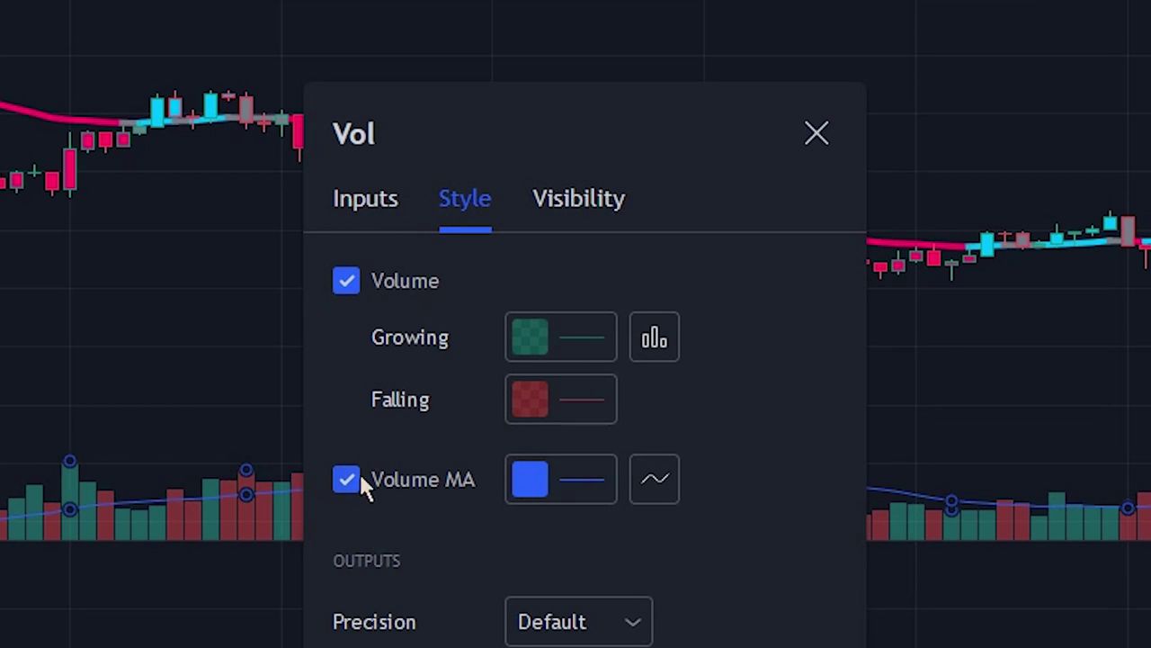
click(532, 499)
click(535, 502)
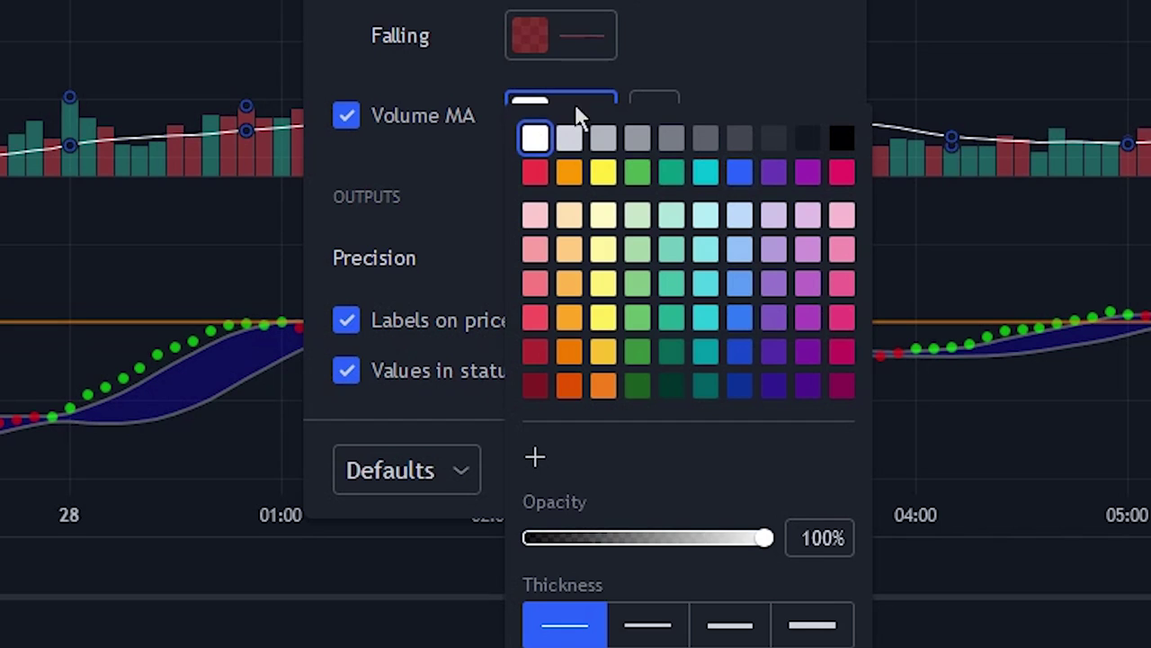
click(773, 78)
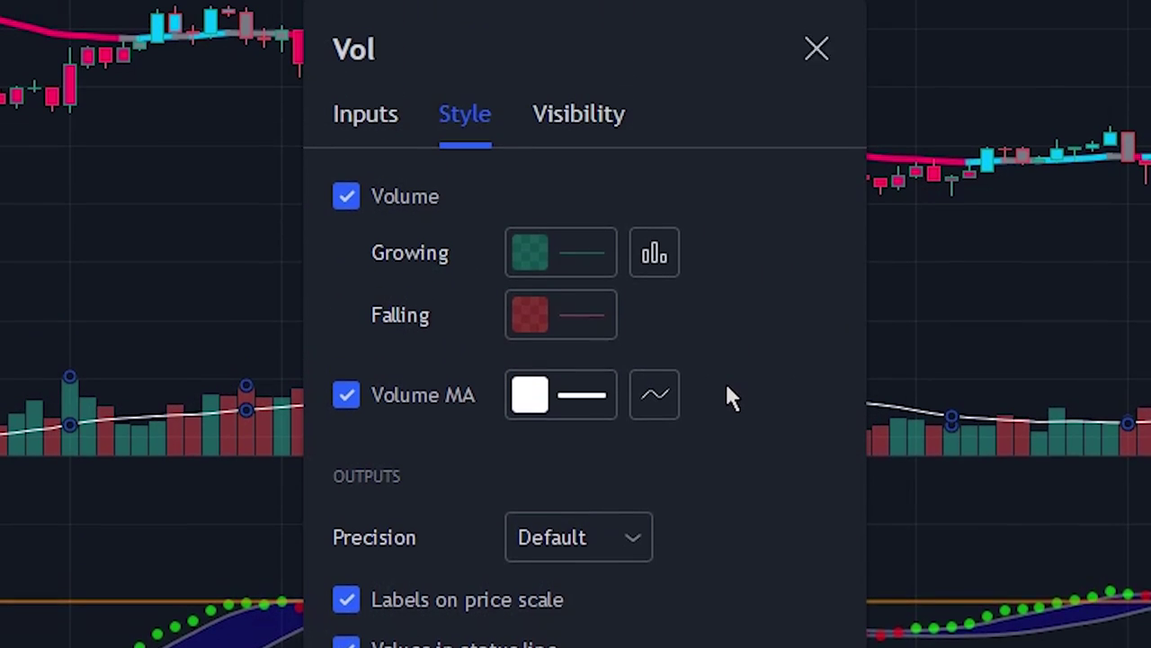
click(384, 165)
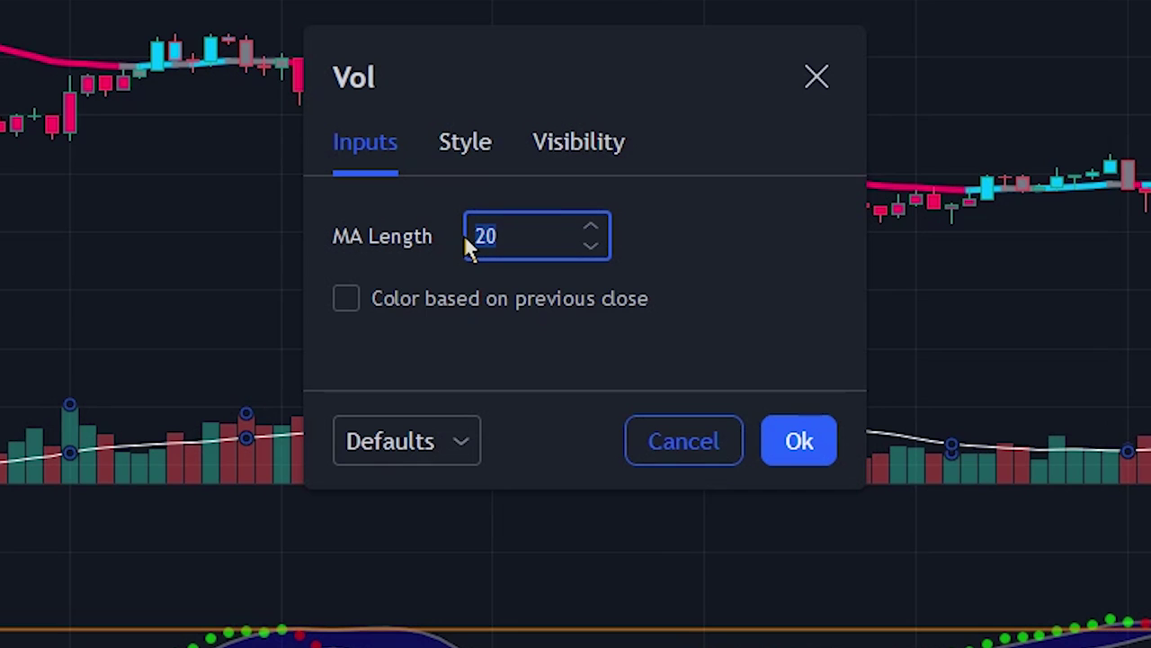
text(9)
click(394, 216)
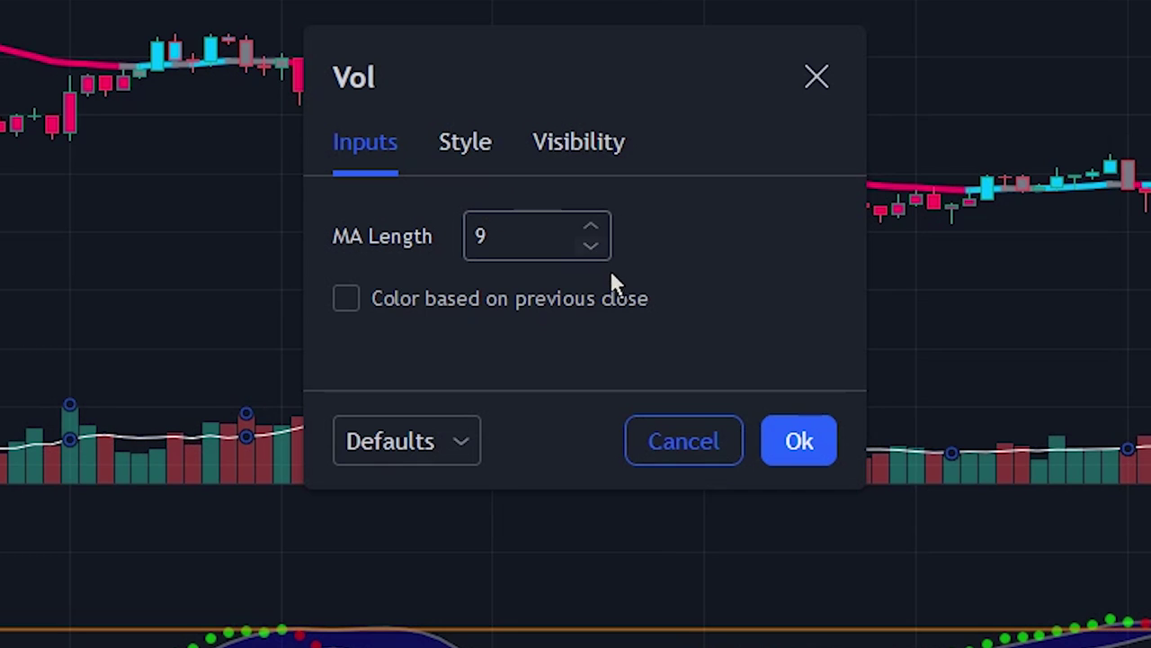
click(791, 444)
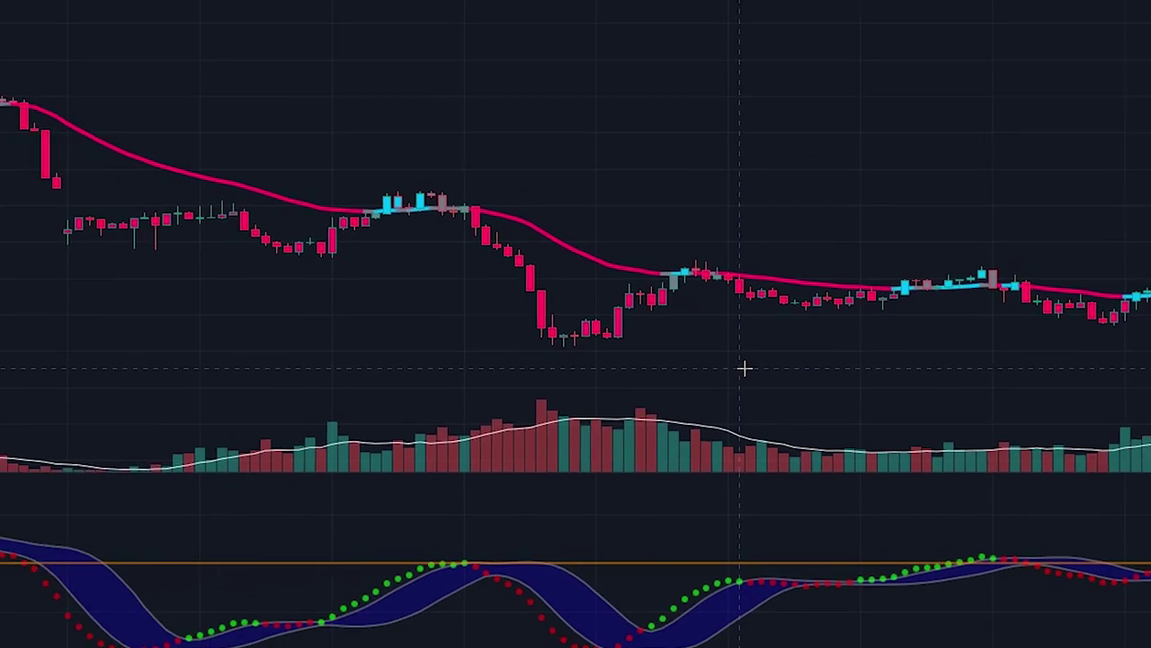
Untick Borders under Candles in the Symbol tab of Chart settings and confirm with Ok
drag(718, 366, 740, 321)
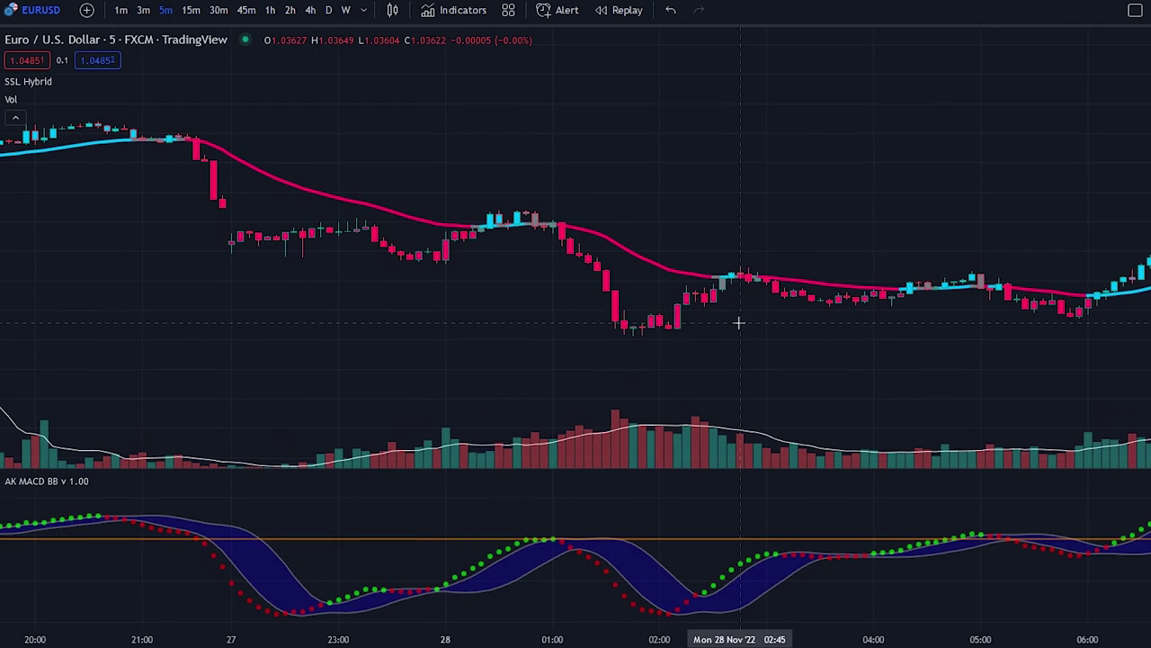
scroll(686, 329, up, 3)
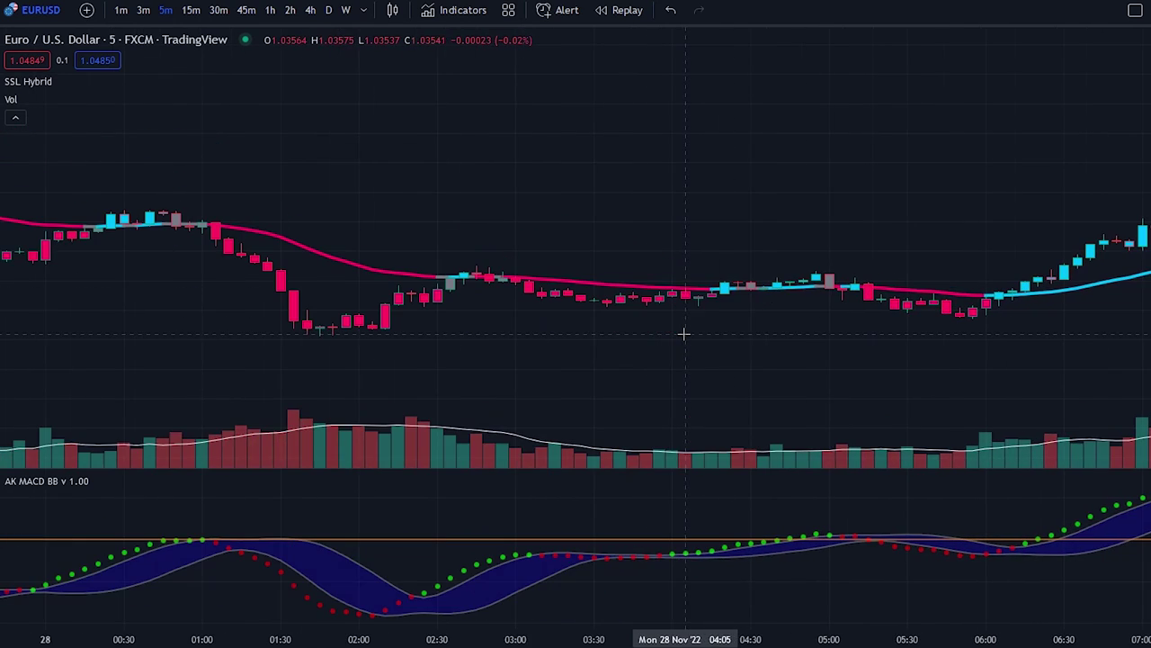
right_click(720, 322)
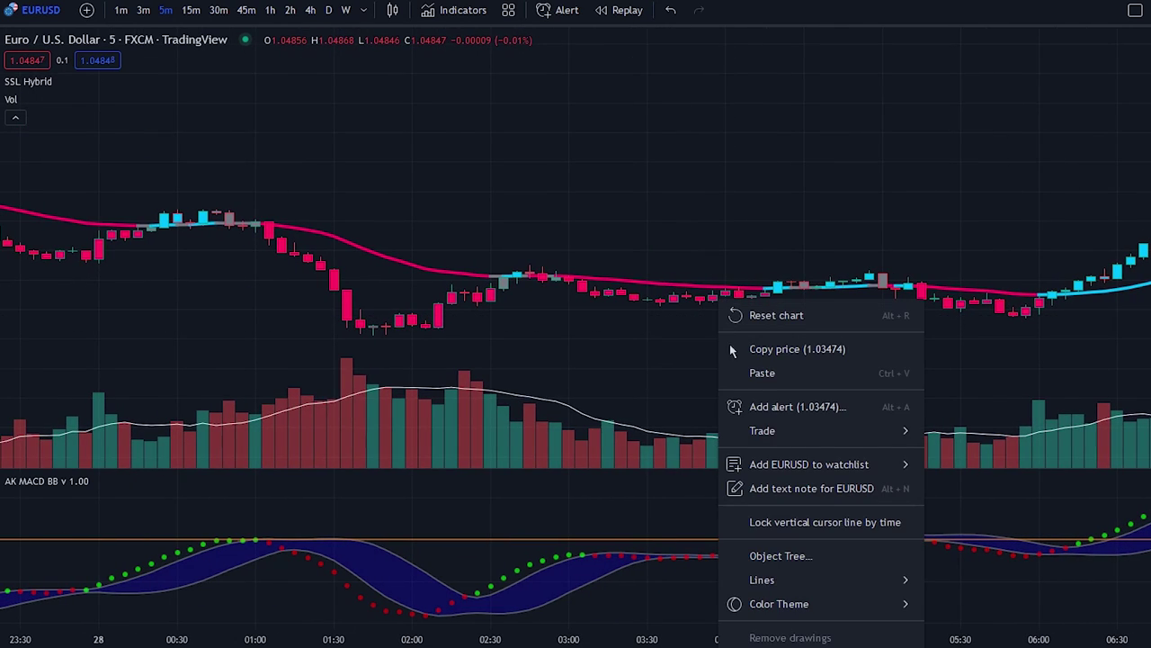
click(779, 635)
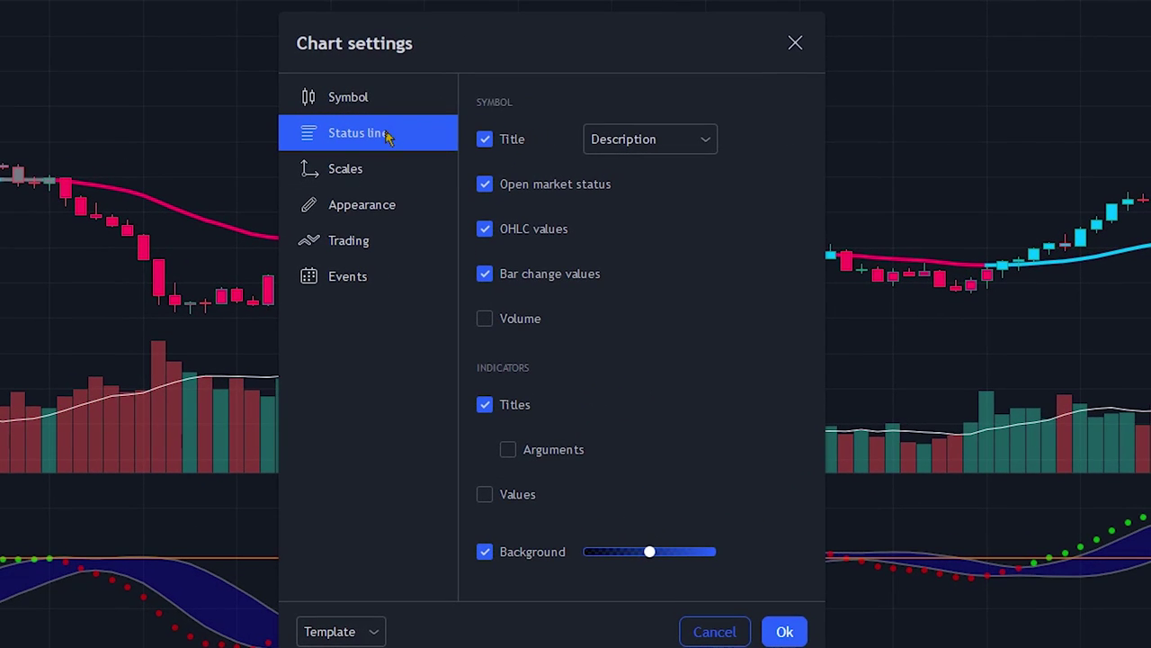
click(367, 100)
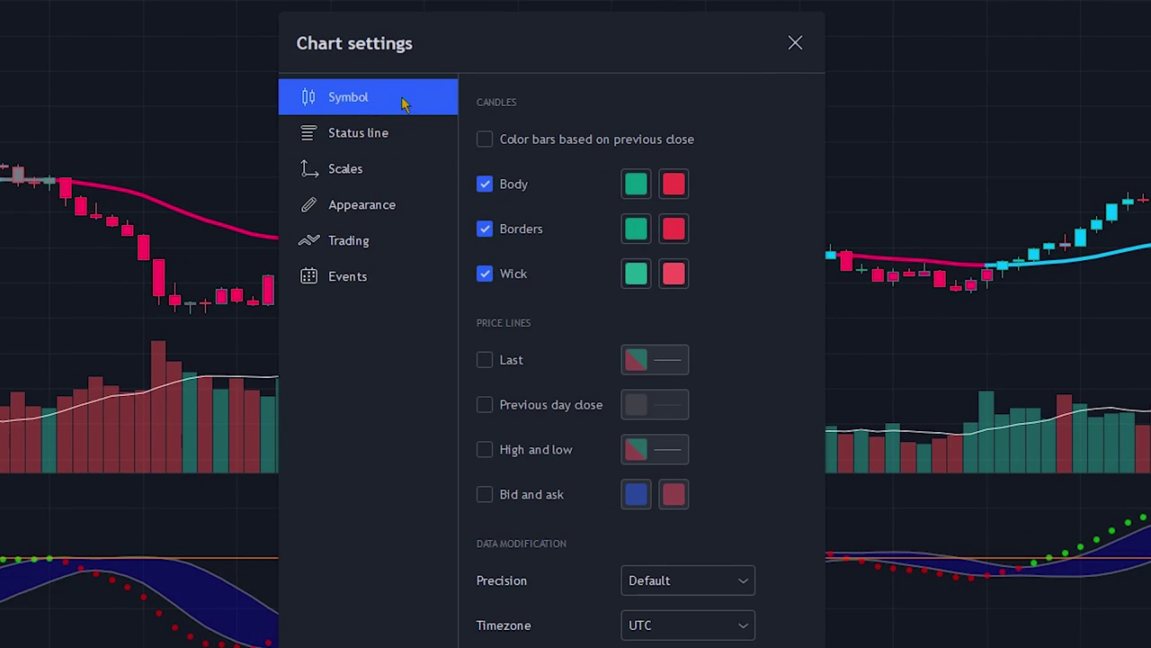
click(486, 229)
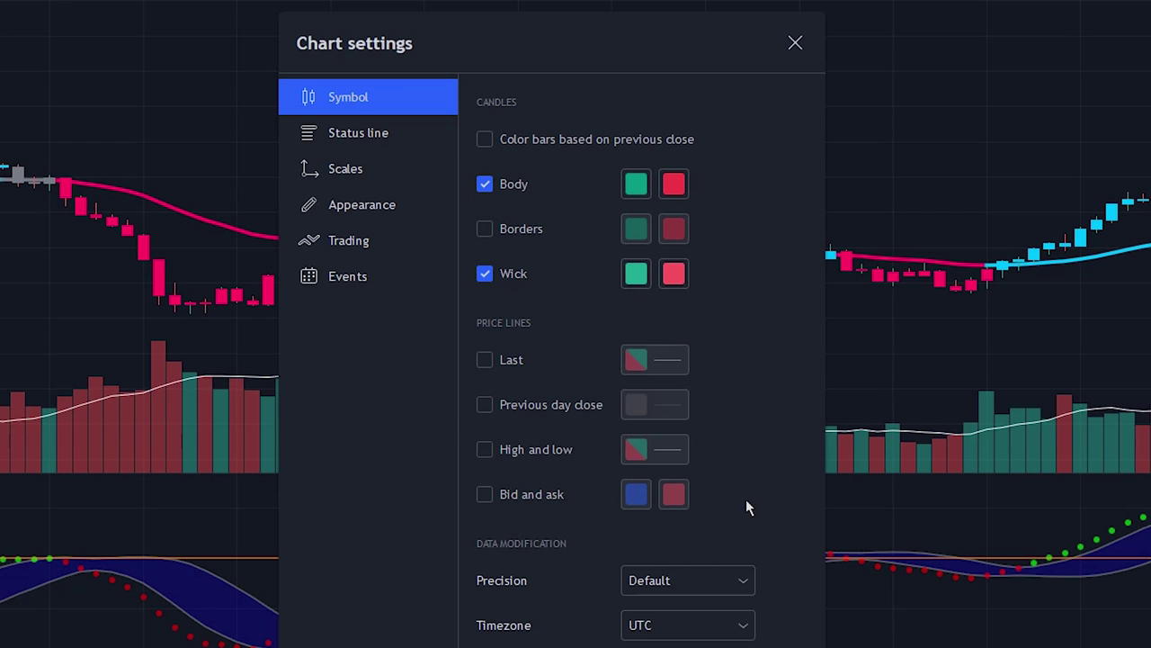
click(784, 630)
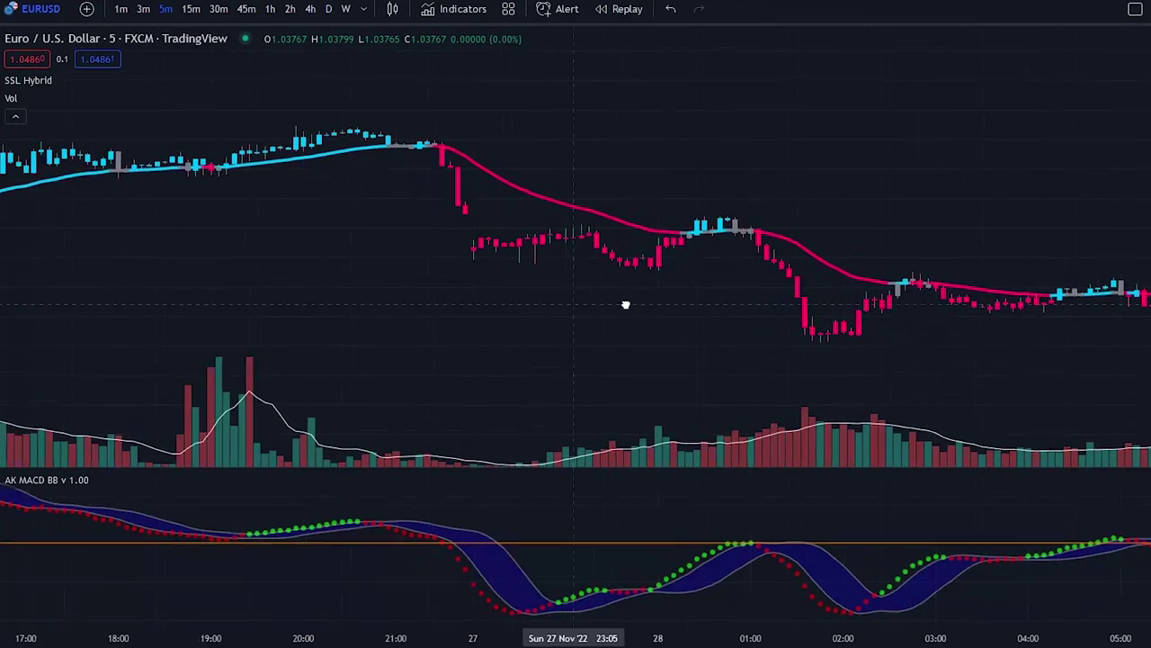
drag(626, 305, 1034, 314)
drag(719, 278, 928, 301)
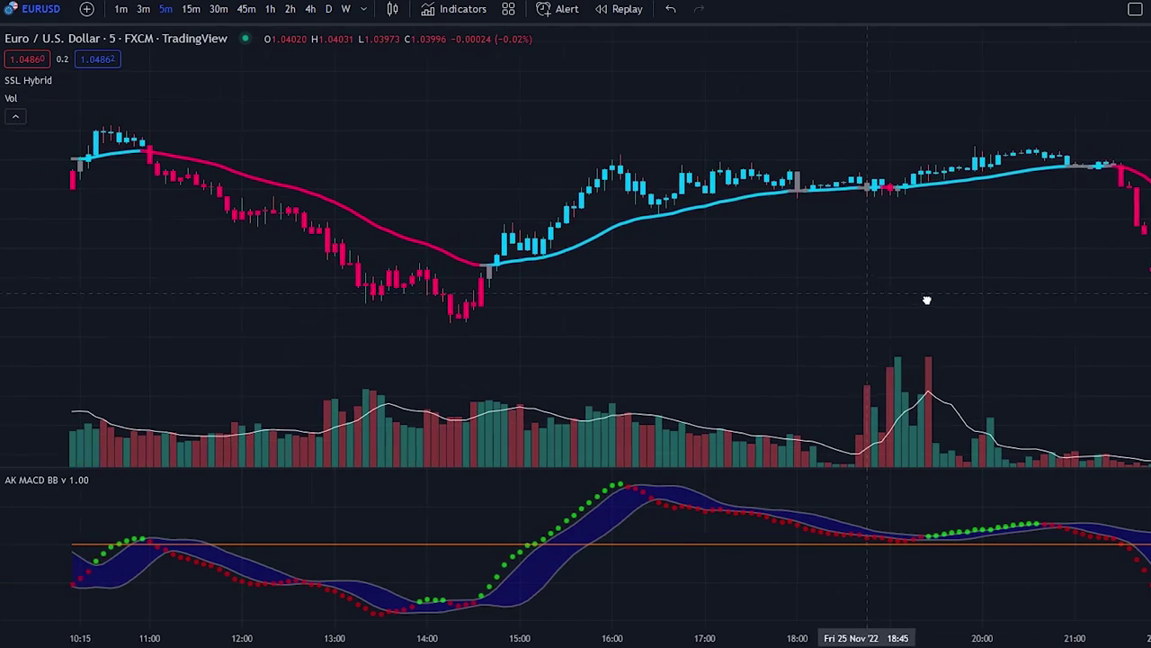
drag(779, 275, 432, 249)
drag(793, 211, 488, 195)
drag(562, 241, 604, 192)
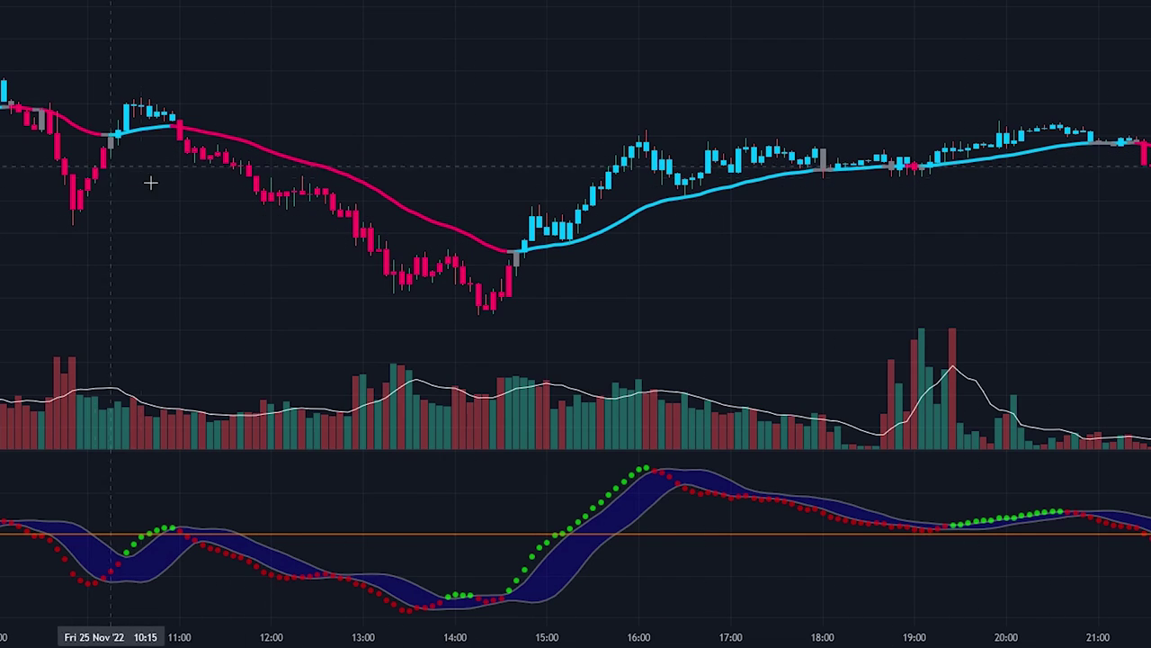
drag(187, 215, 206, 216)
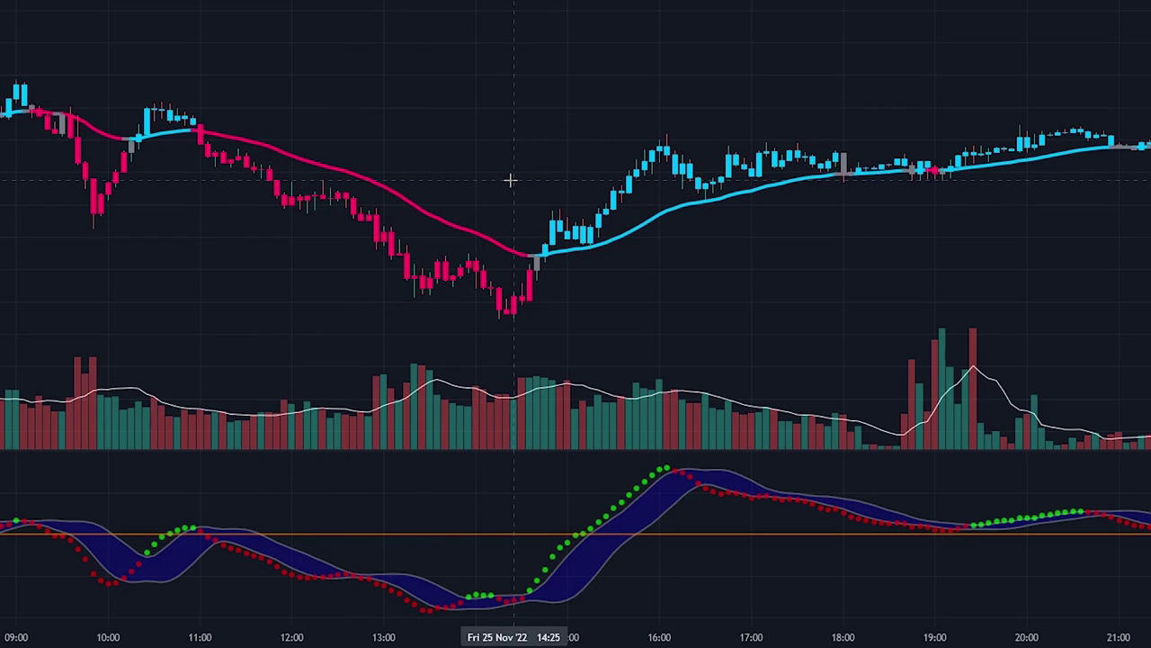
scroll(540, 177, up, 2)
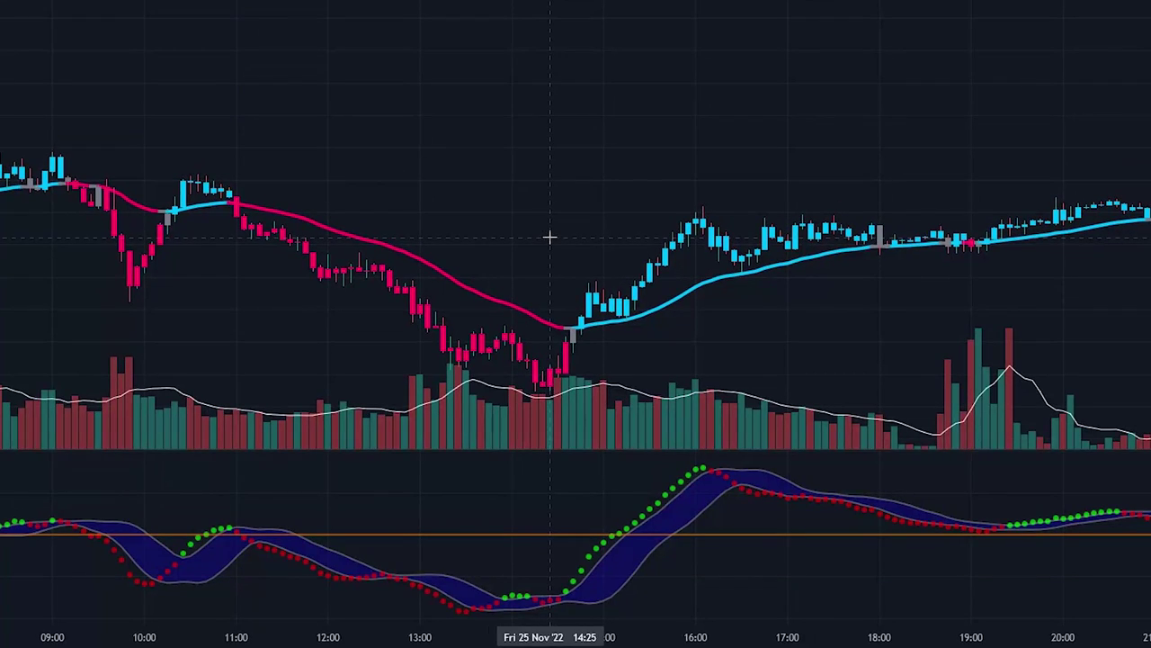
scroll(551, 245, up, 3)
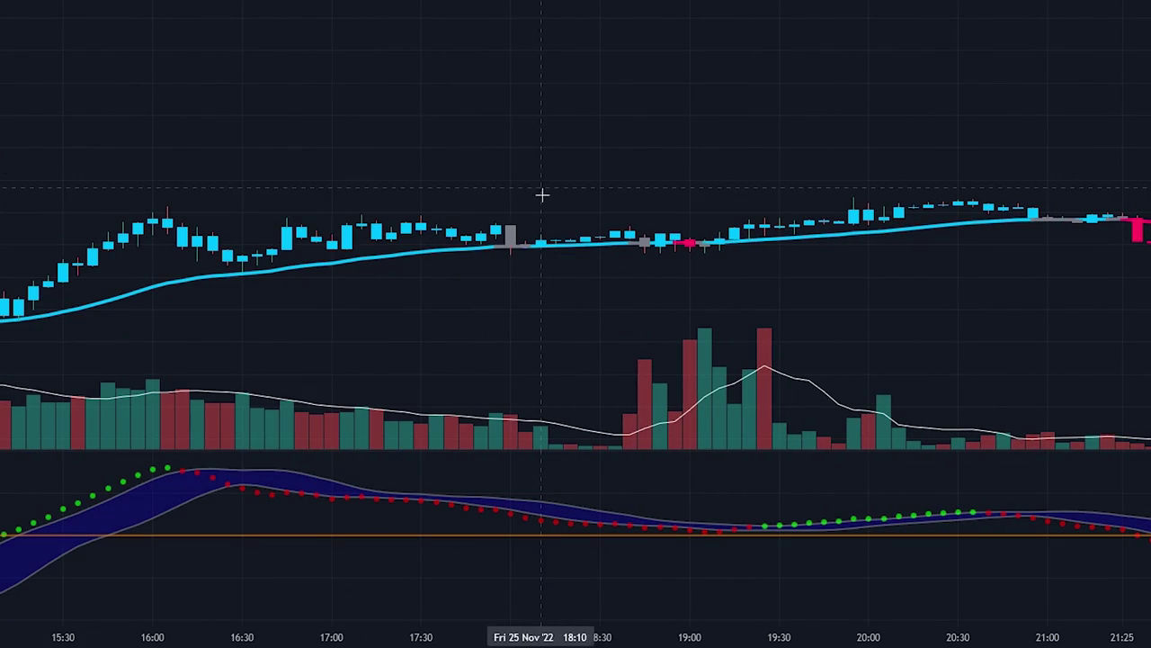
drag(579, 203, 559, 298)
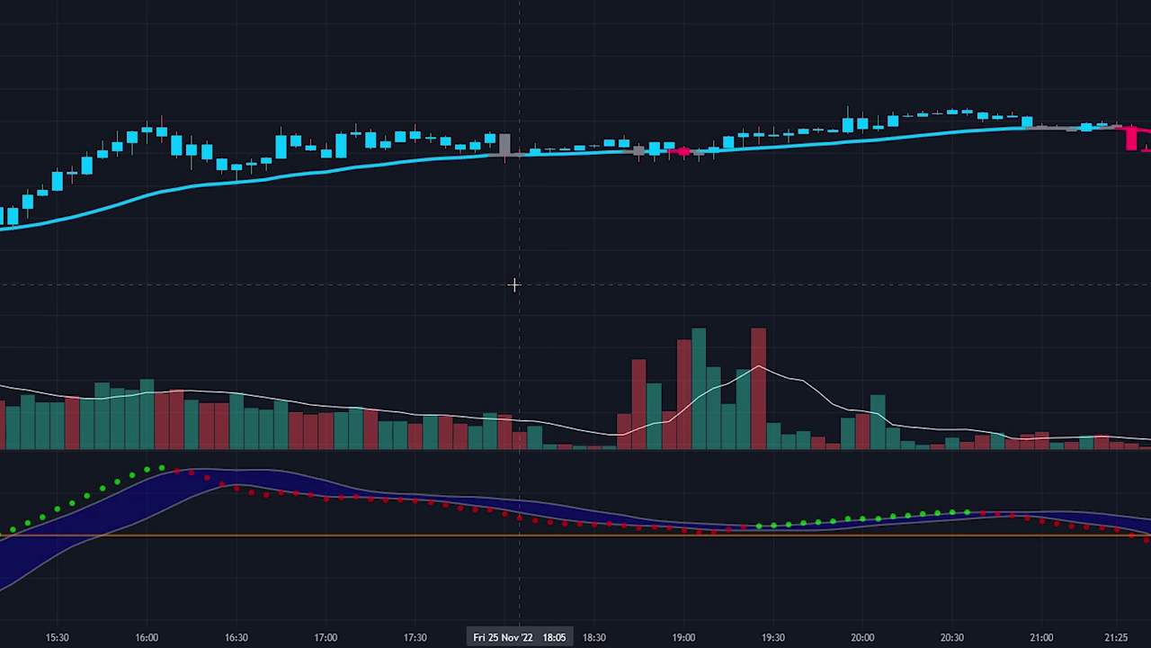
drag(517, 274, 462, 264)
scroll(560, 247, down, 1)
drag(560, 246, 257, 267)
scroll(334, 252, down, 1)
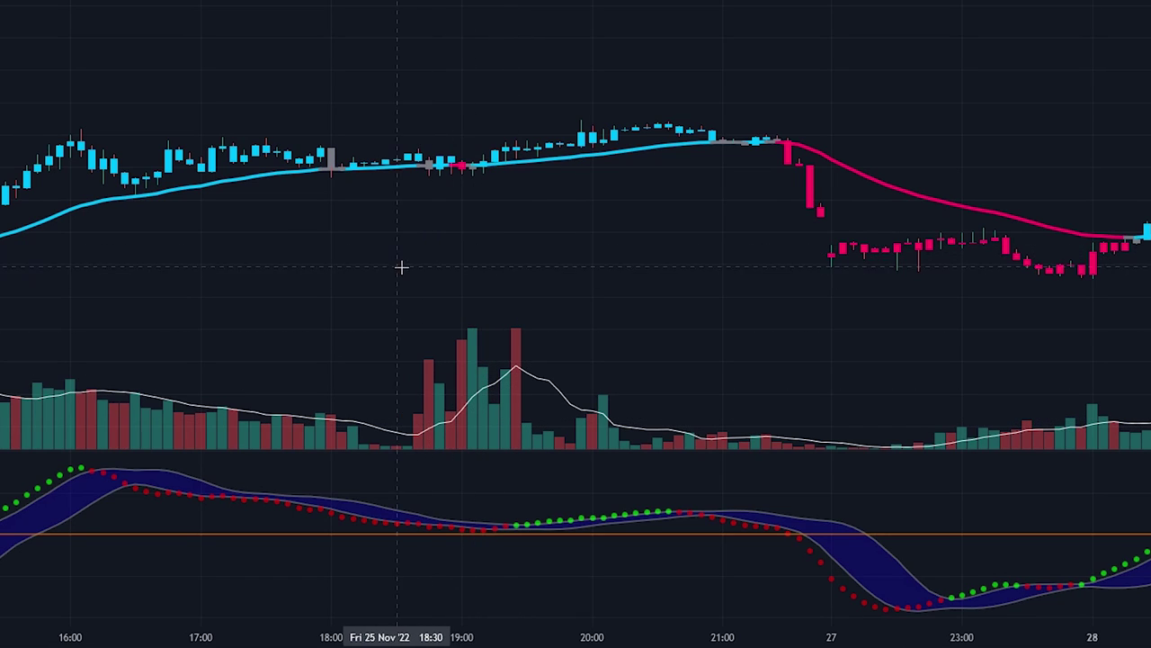
drag(401, 267, 432, 273)
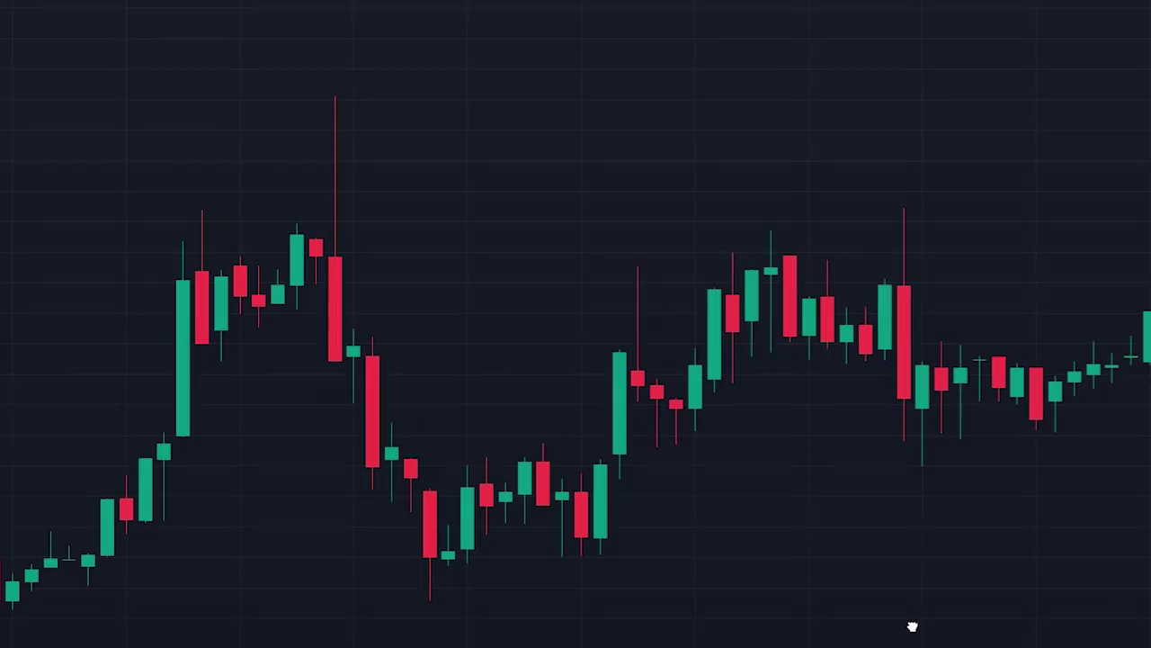
drag(912, 625, 36, 597)
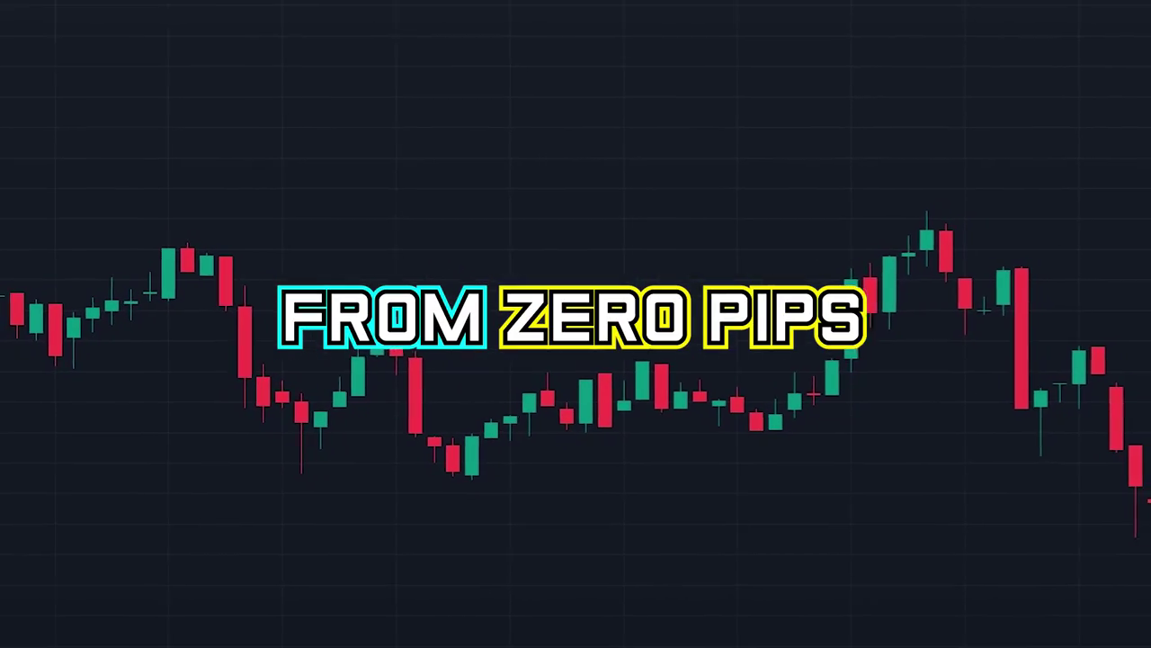
Drag the EURUSD 5-minute chart to Wed 23 Nov bars around 18:45
drag(966, 614, 440, 461)
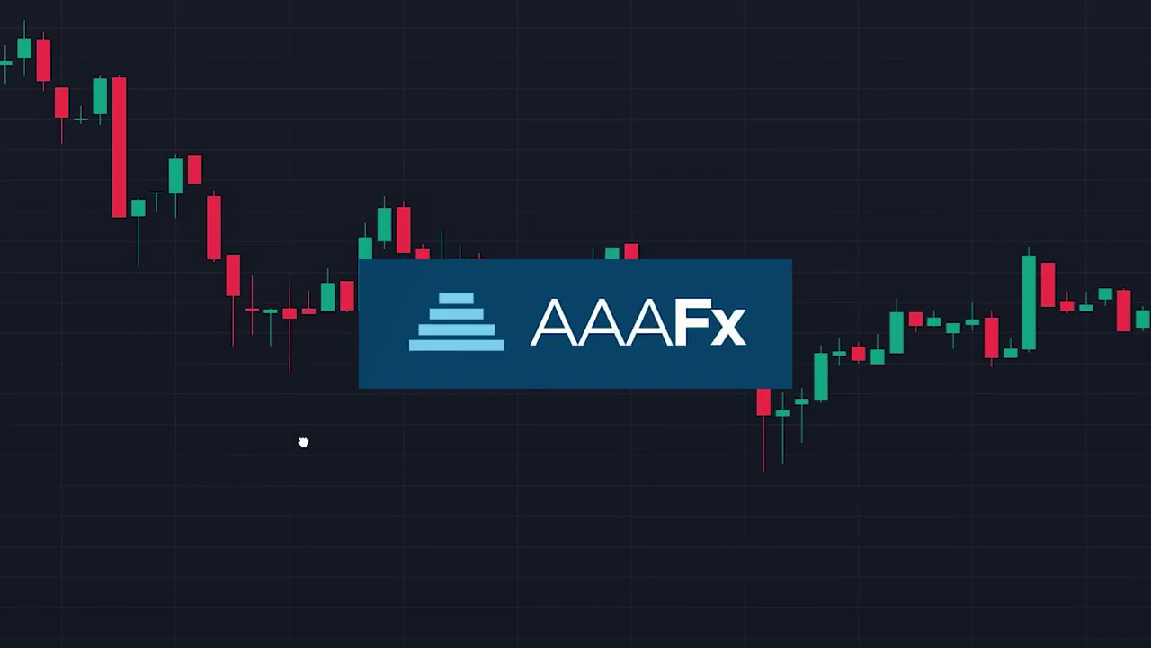
drag(304, 440, 81, 442)
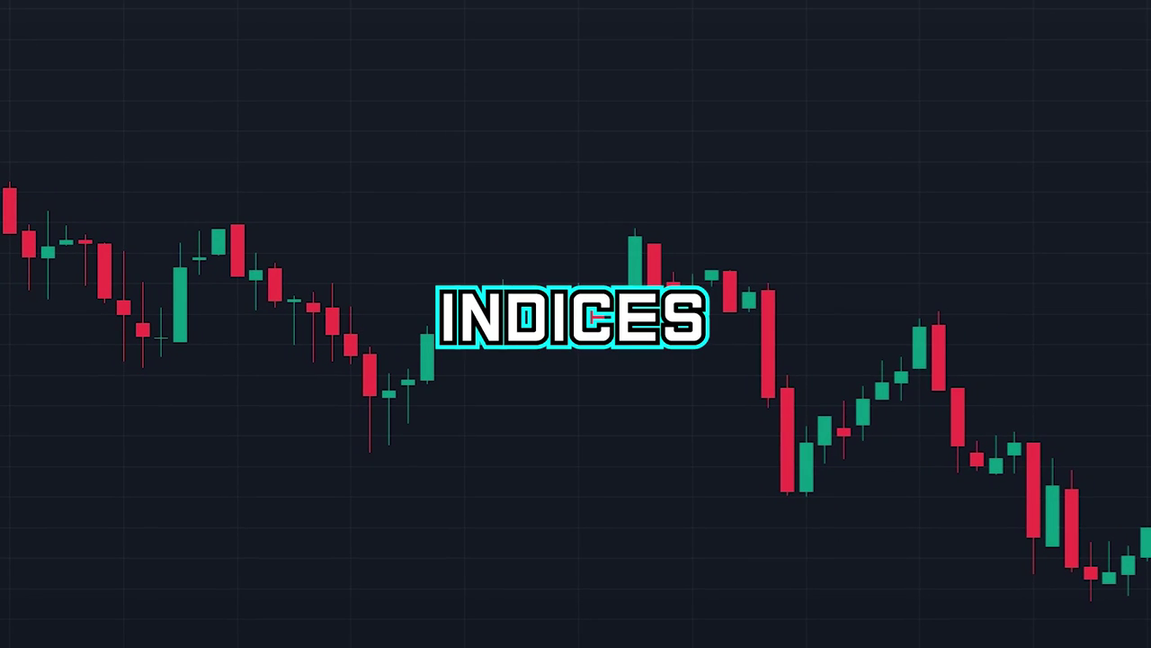
drag(1113, 617, 62, 391)
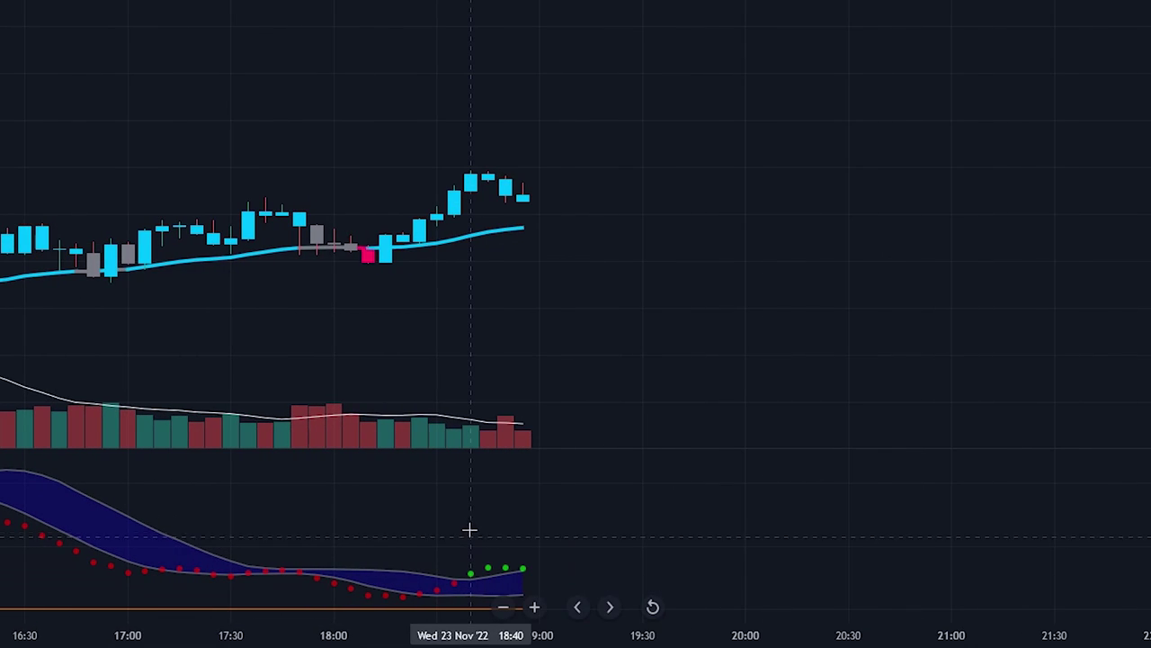
Place a Long Position at the latest candle with its stop below the blue baseline
drag(452, 347, 606, 316)
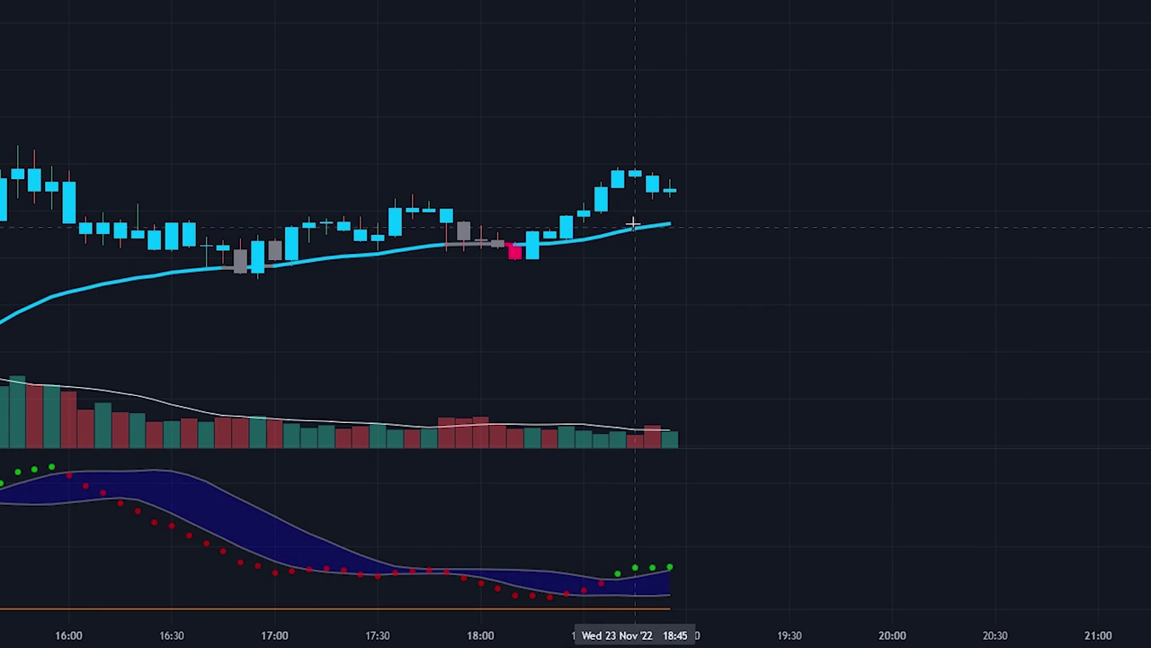
click(638, 179)
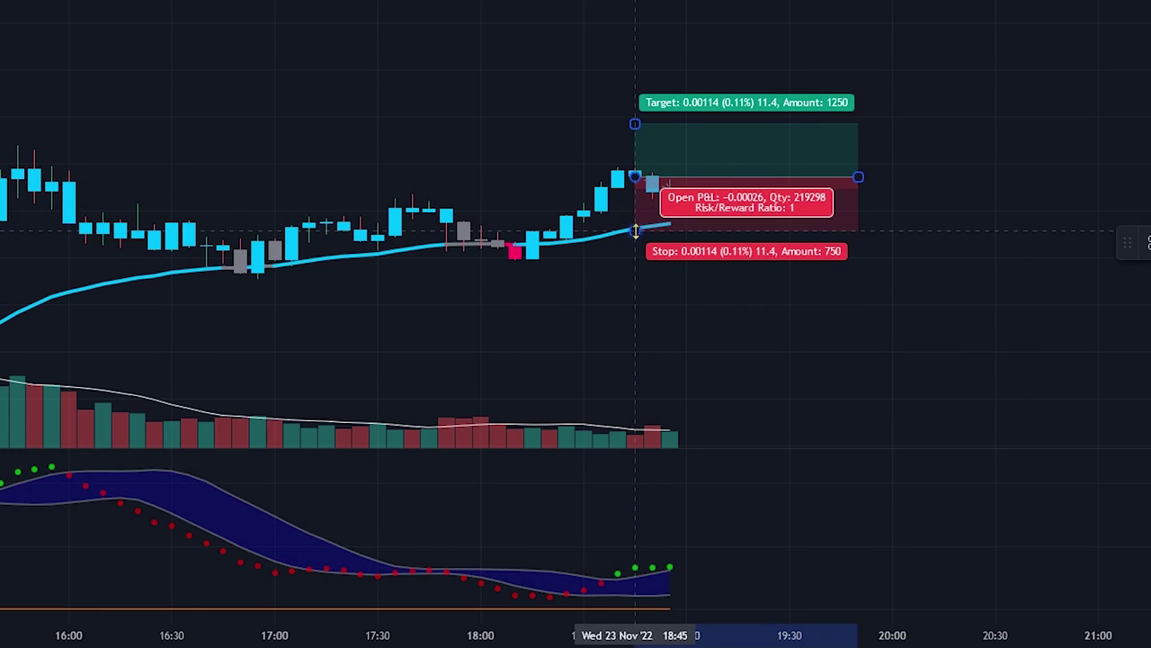
drag(635, 231, 635, 259)
click(603, 306)
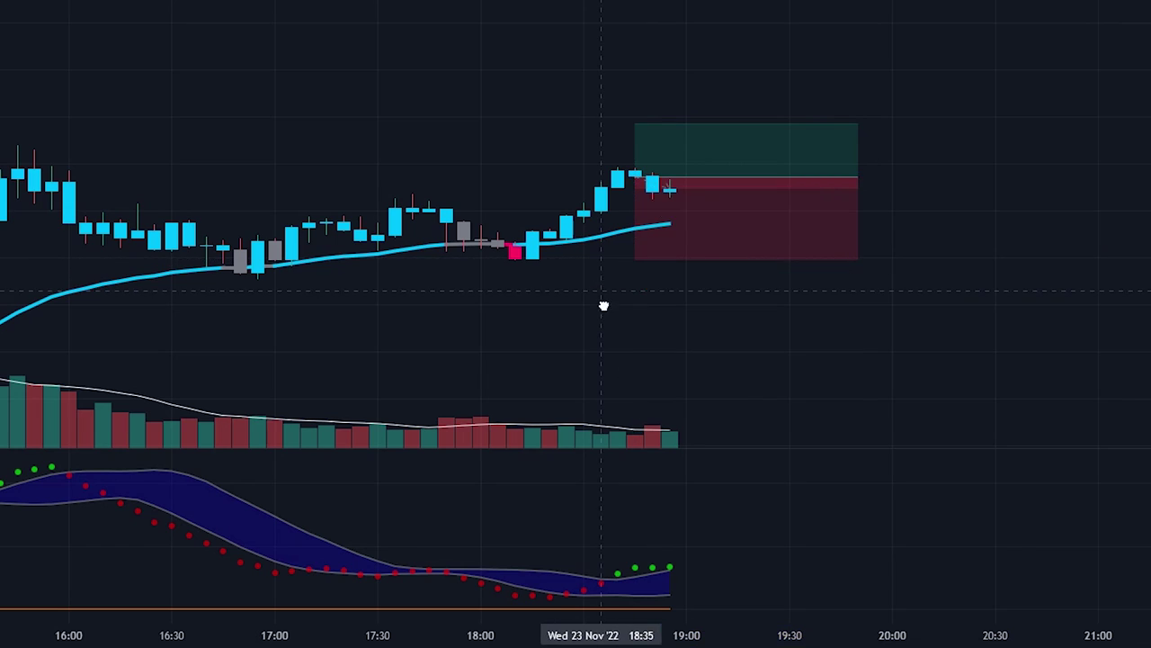
drag(604, 305, 599, 344)
Raise the long position's target to a 1.51 risk/reward and stretch it over later bars
click(635, 161)
drag(635, 161, 642, 89)
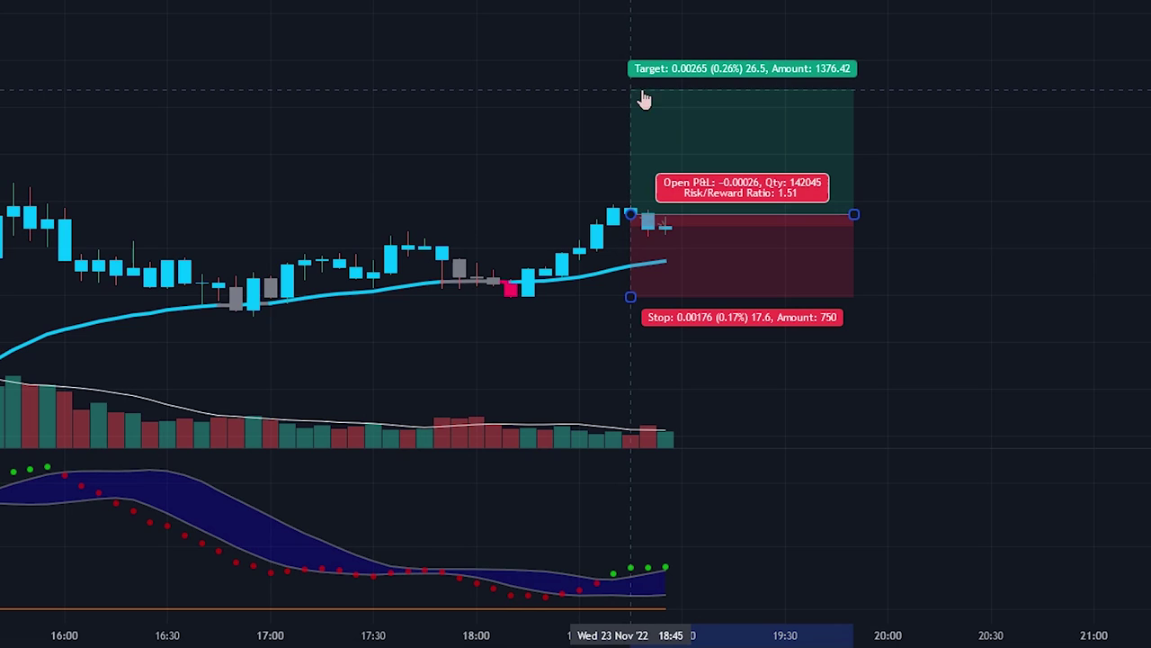
drag(854, 215, 1150, 259)
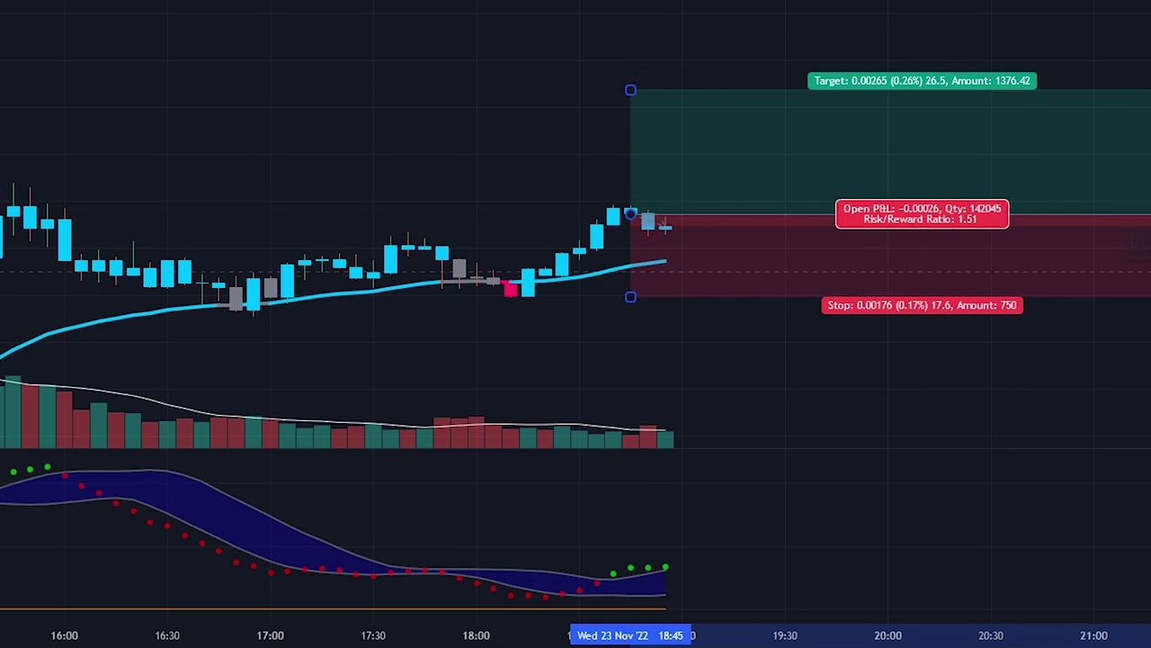
click(1038, 362)
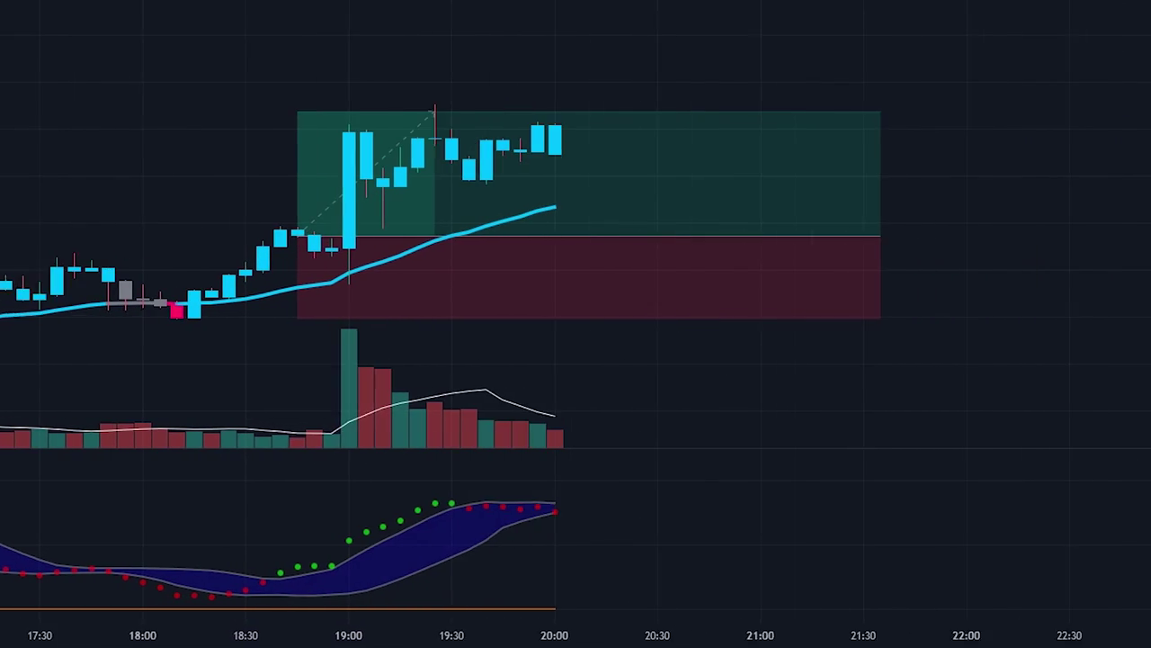
drag(663, 239, 207, 248)
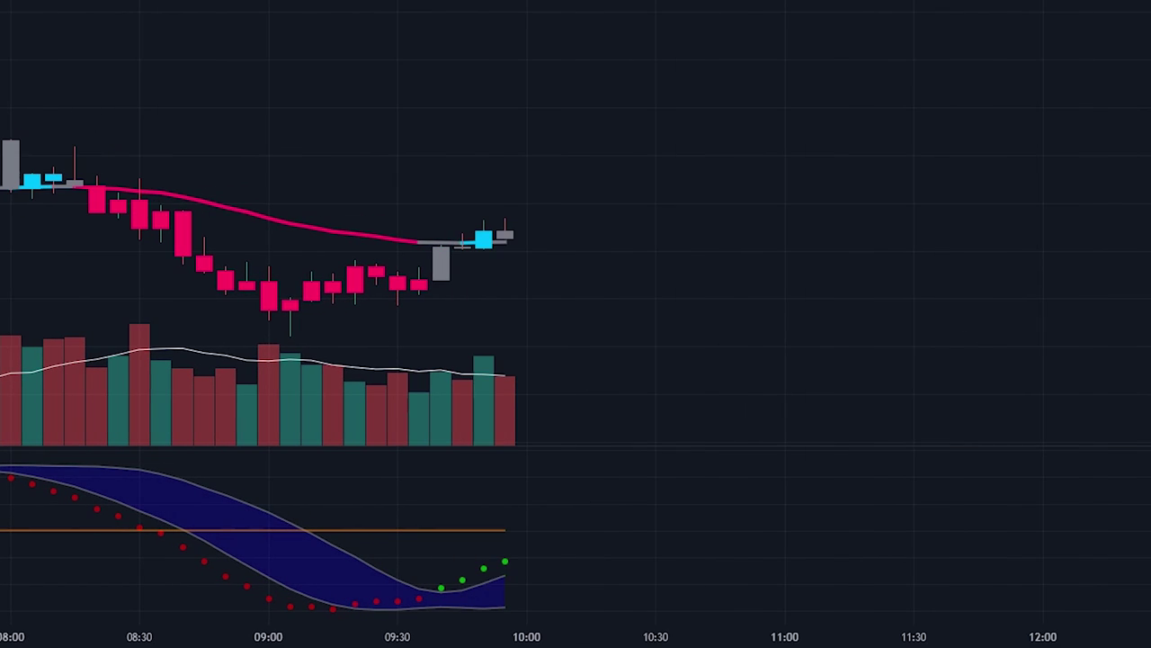
Move the chart back to the 17 Nov candles
drag(444, 316, 576, 298)
mouse_move(548, 563)
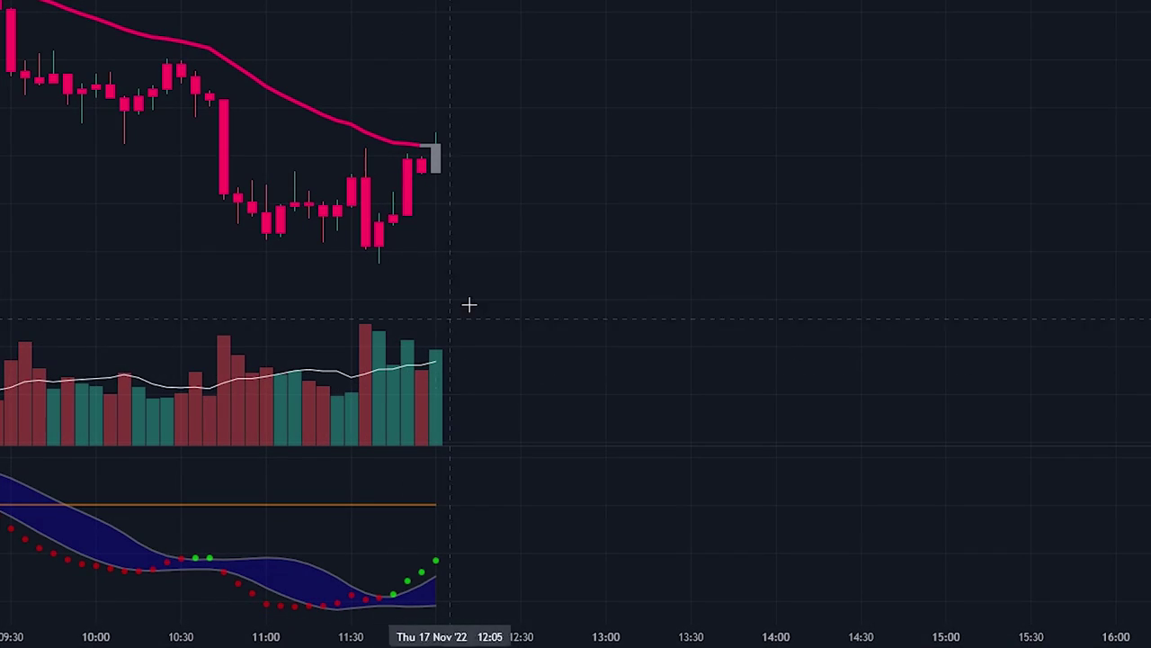
drag(517, 274, 524, 280)
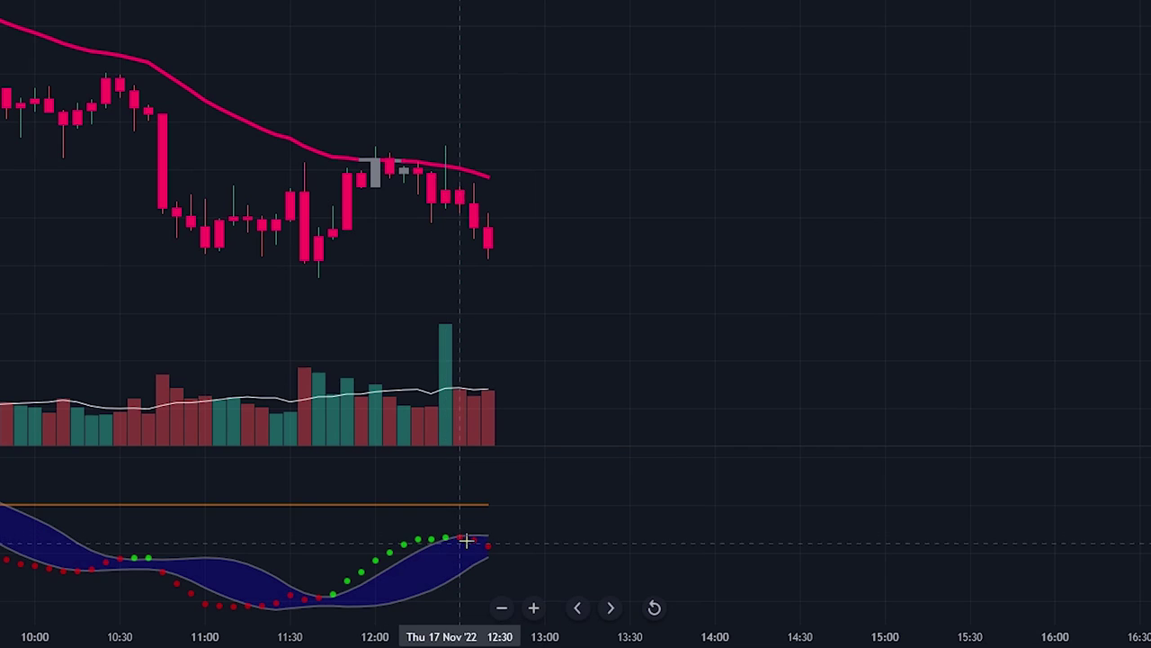
Place a Short Position with stop above the red baseline, 1.48 target, widened over later bars
click(475, 205)
drag(473, 129, 483, 143)
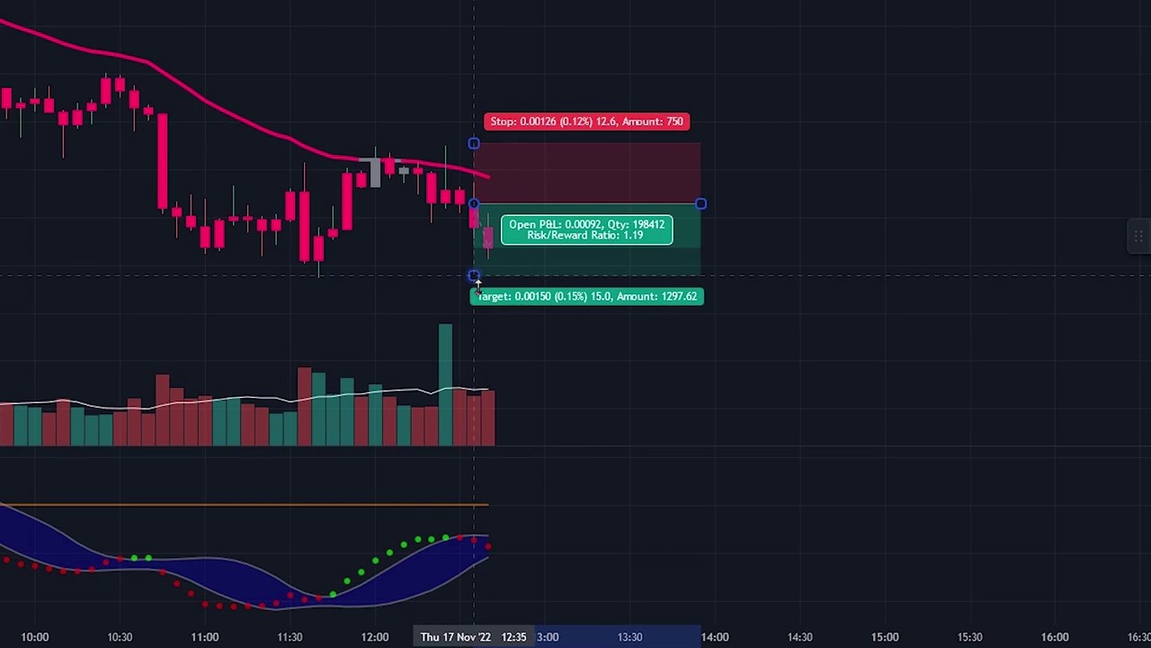
drag(477, 282, 497, 294)
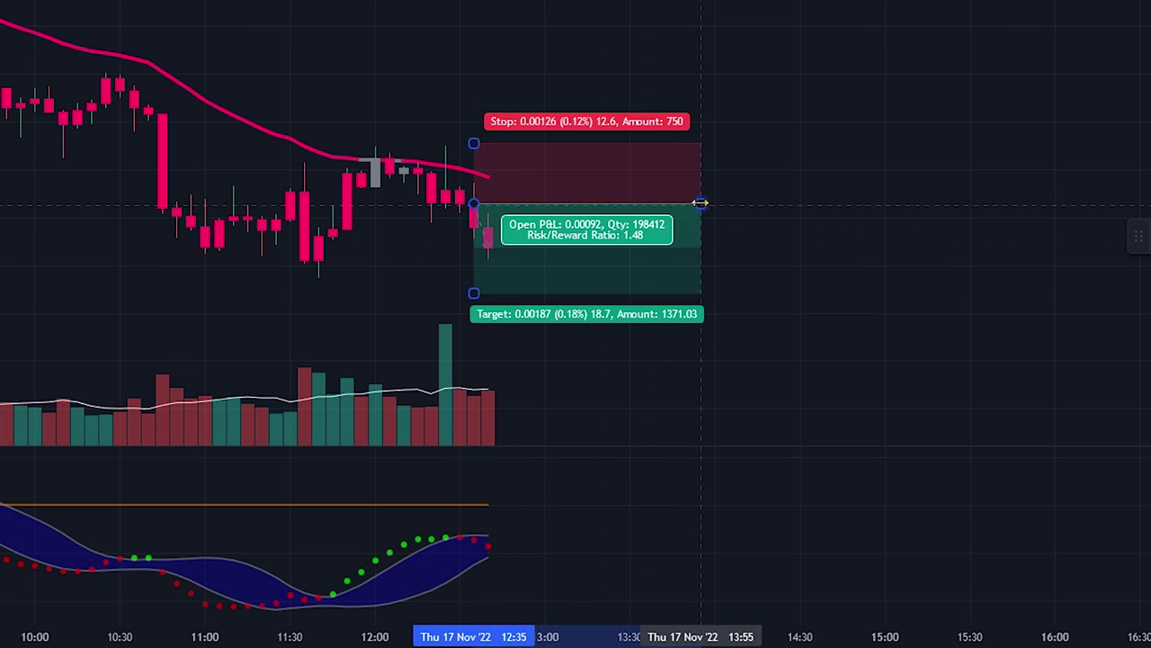
drag(701, 203, 913, 225)
click(840, 525)
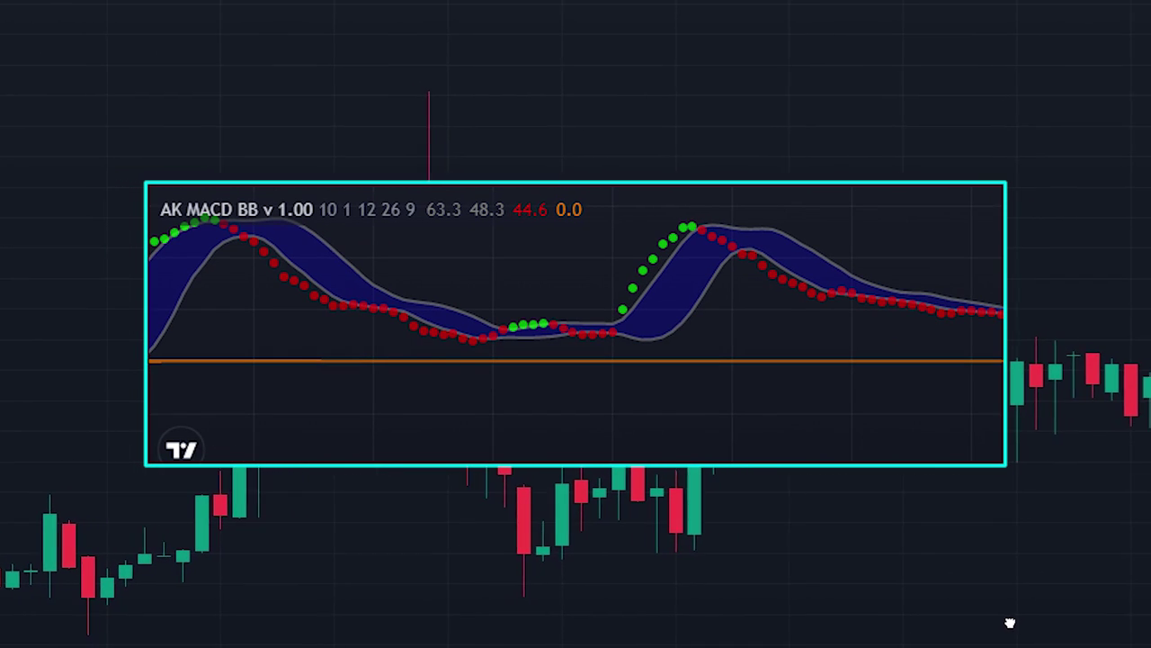
drag(1010, 623, 0, 589)
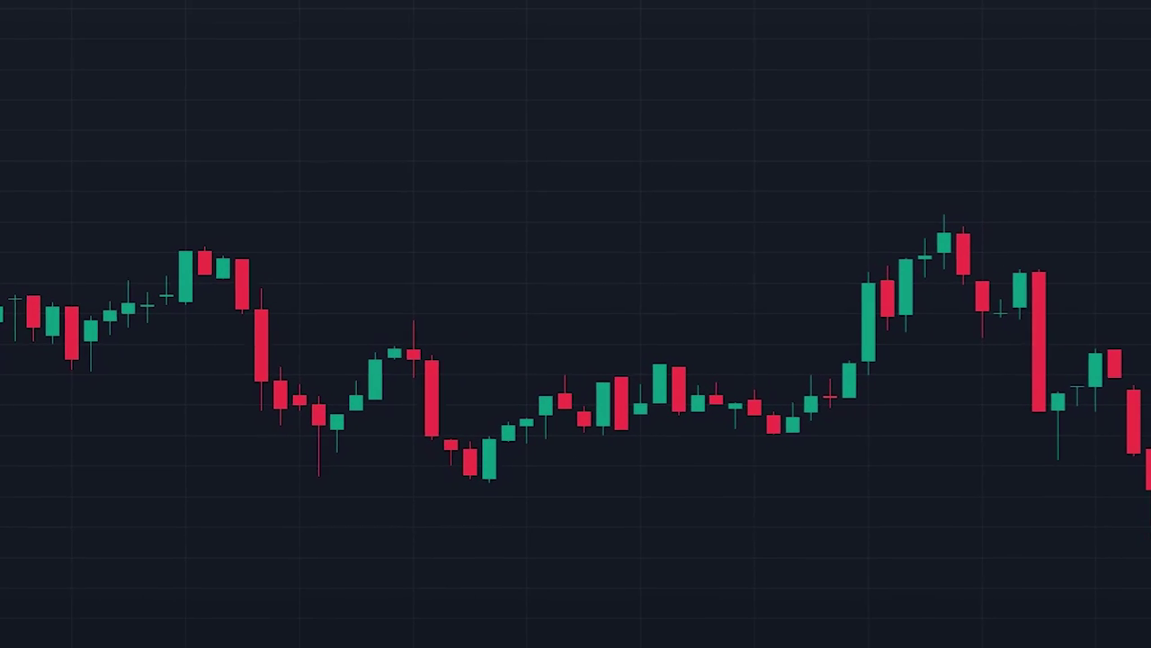
drag(1074, 629, 48, 437)
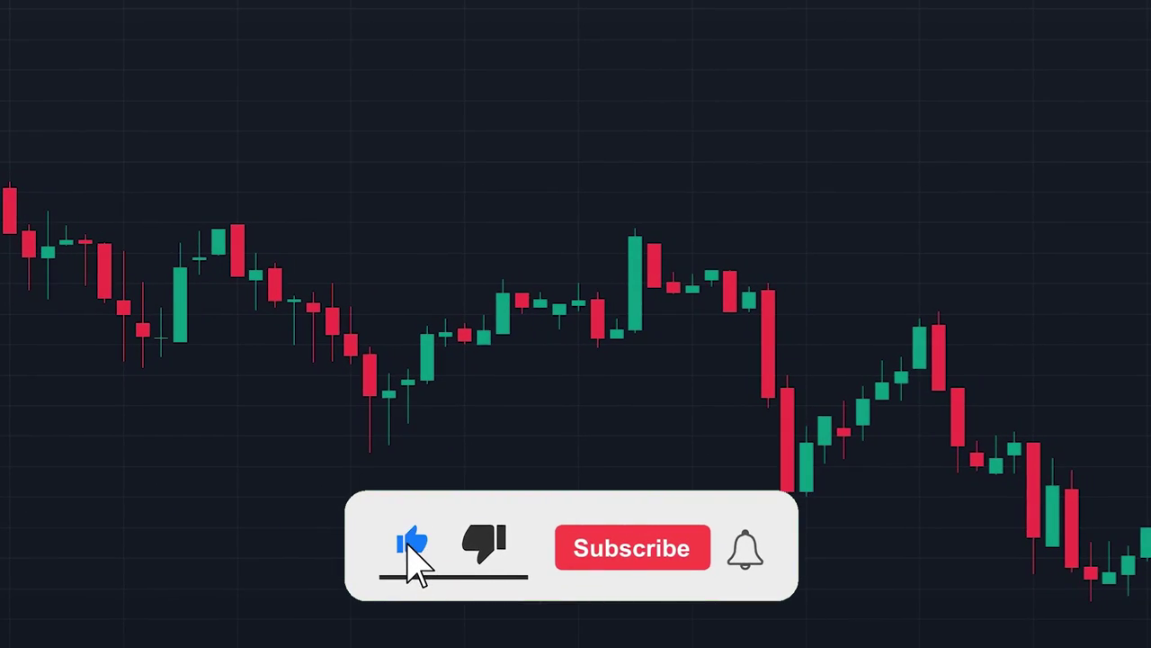